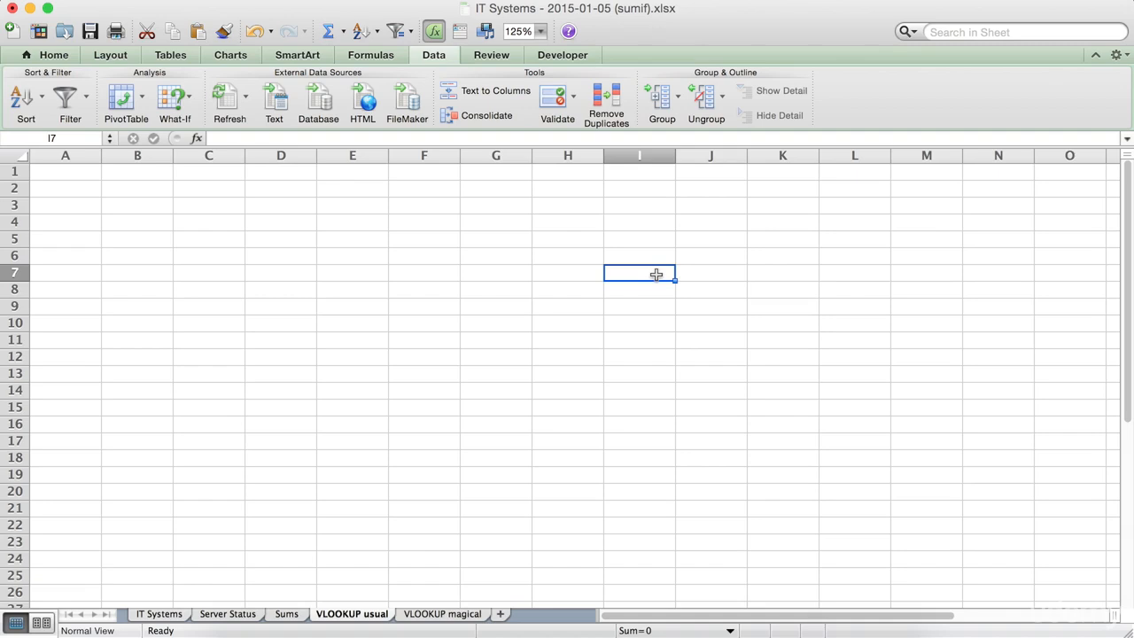
Copy the System IDs from A9:A14 of the IT Systems sheet into B6:B11 of the VLOOKUP usual sheet.
{"action": "left_click", "coordinate": [133, 260]}
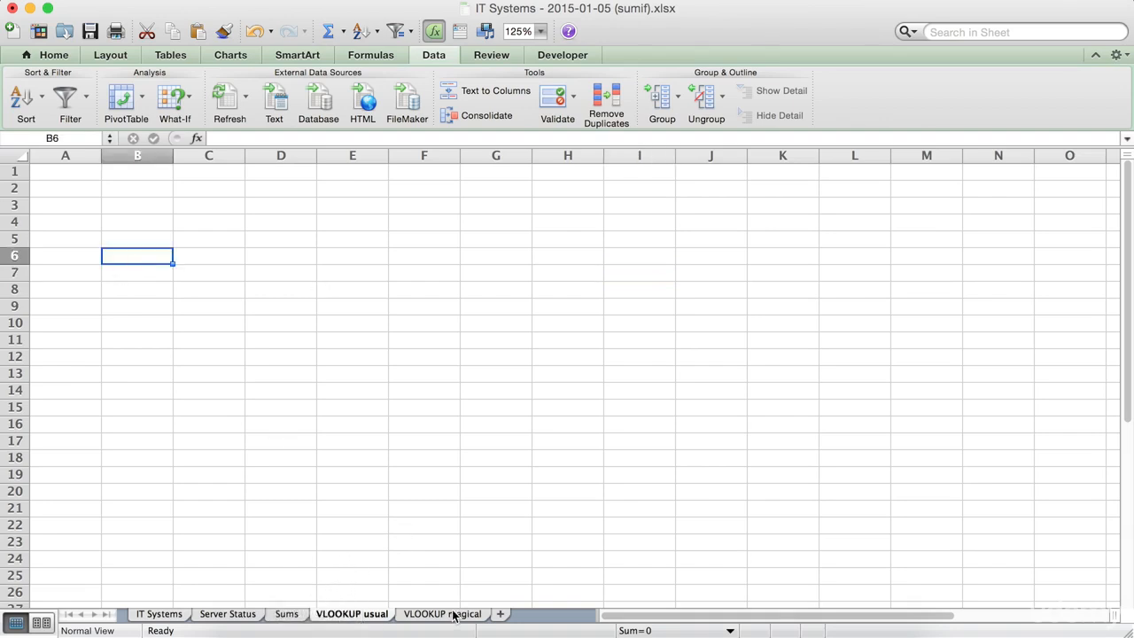
{"action": "left_click", "coordinate": [161, 614]}
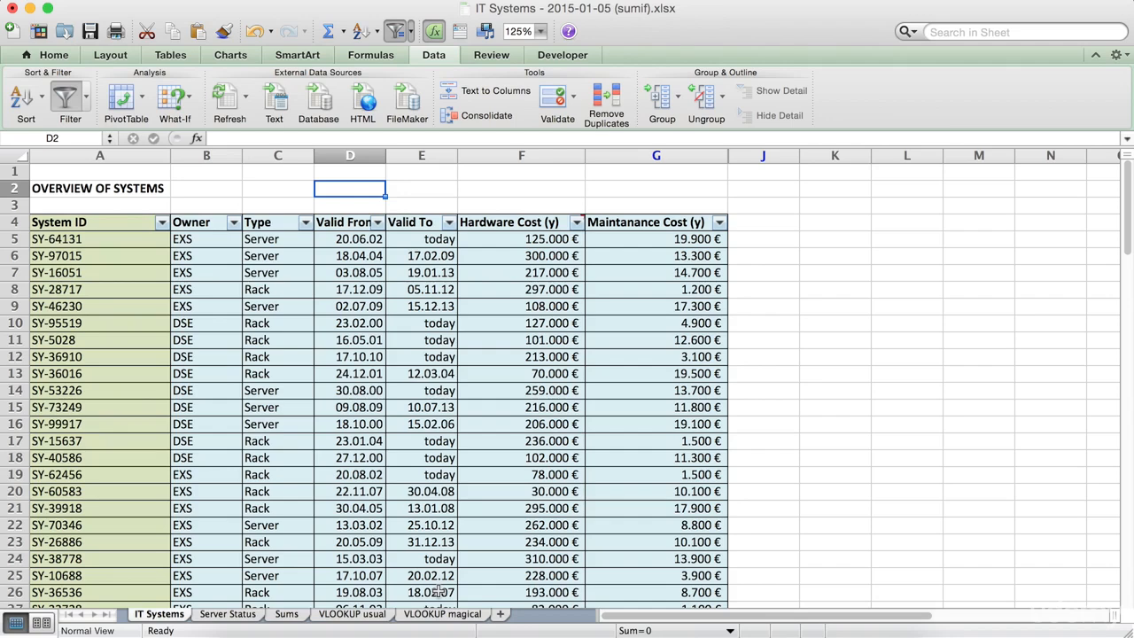
{"action": "left_click_drag", "start_coordinate": [74, 305], "coordinate": [78, 391]}
{"action": "key", "text": "super+c"}
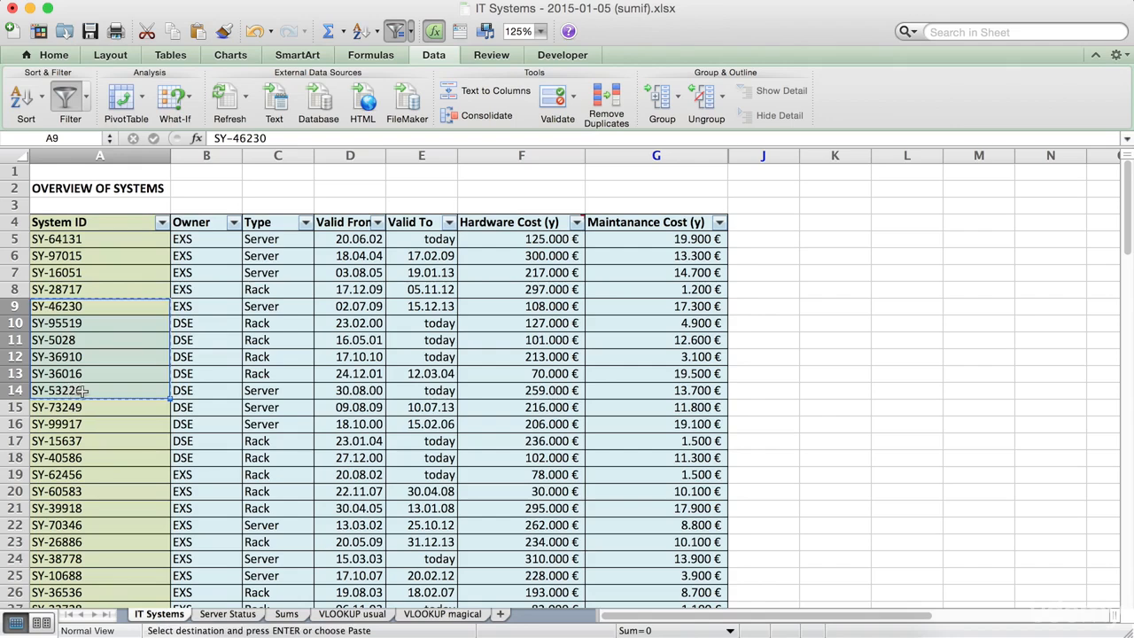
{"action": "left_click", "coordinate": [351, 613]}
{"action": "key", "text": "super+v"}
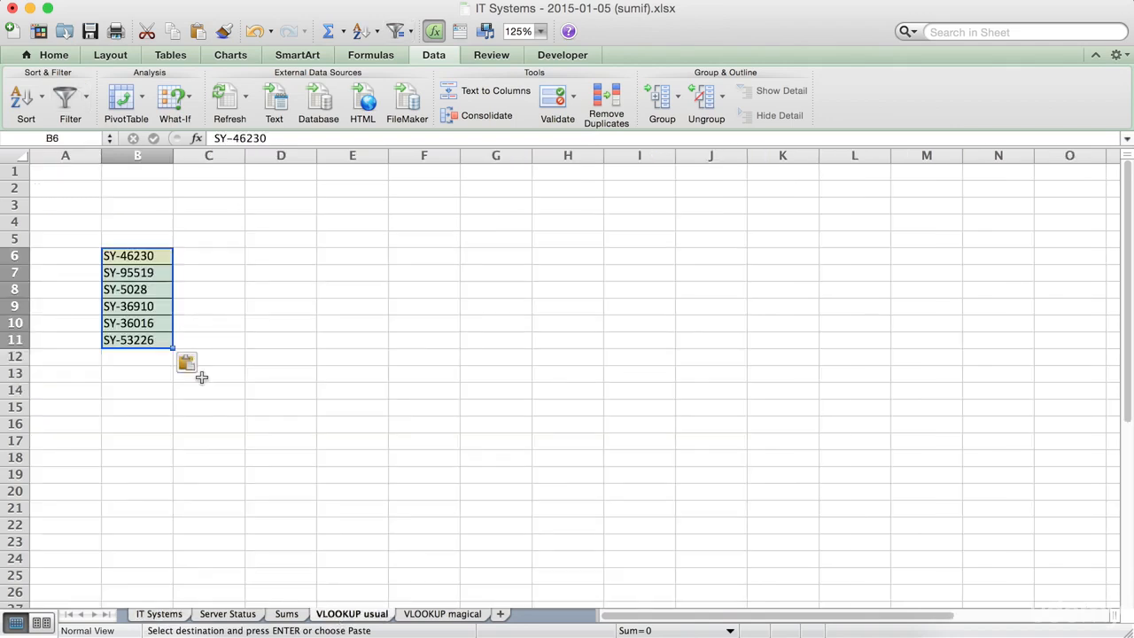
In C6, start a VLOOKUP formula using B6 as the lookup value.
{"action": "left_click", "coordinate": [214, 267]}
{"action": "left_click", "coordinate": [210, 255]}
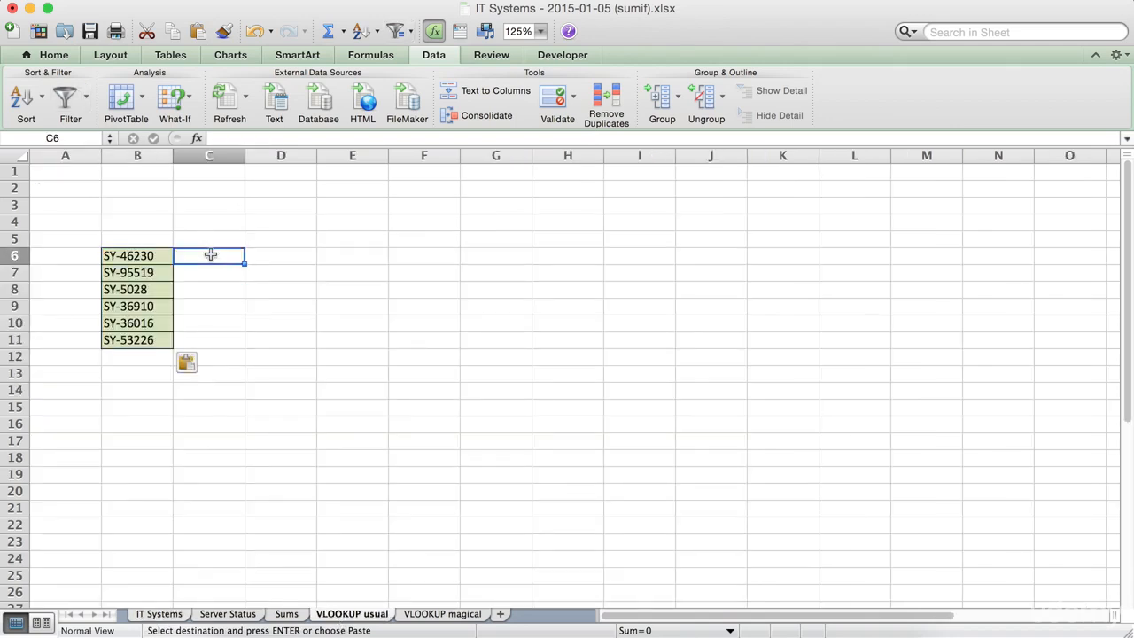
{"action": "left_click", "coordinate": [175, 613]}
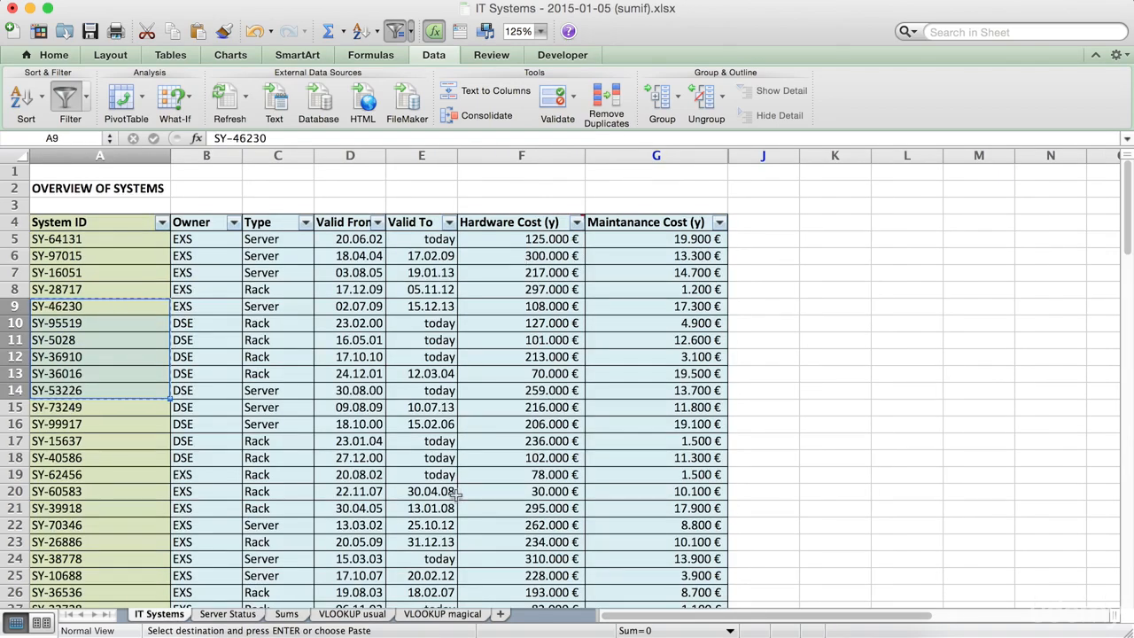
{"action": "left_click", "coordinate": [363, 619]}
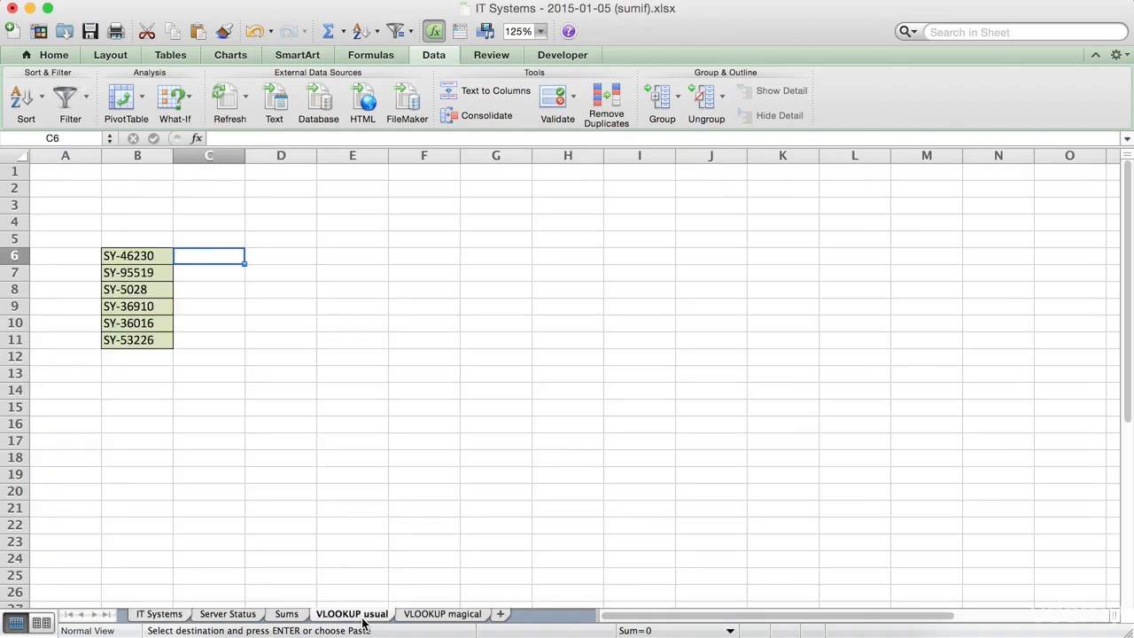
{"action": "type", "text": "=V"}
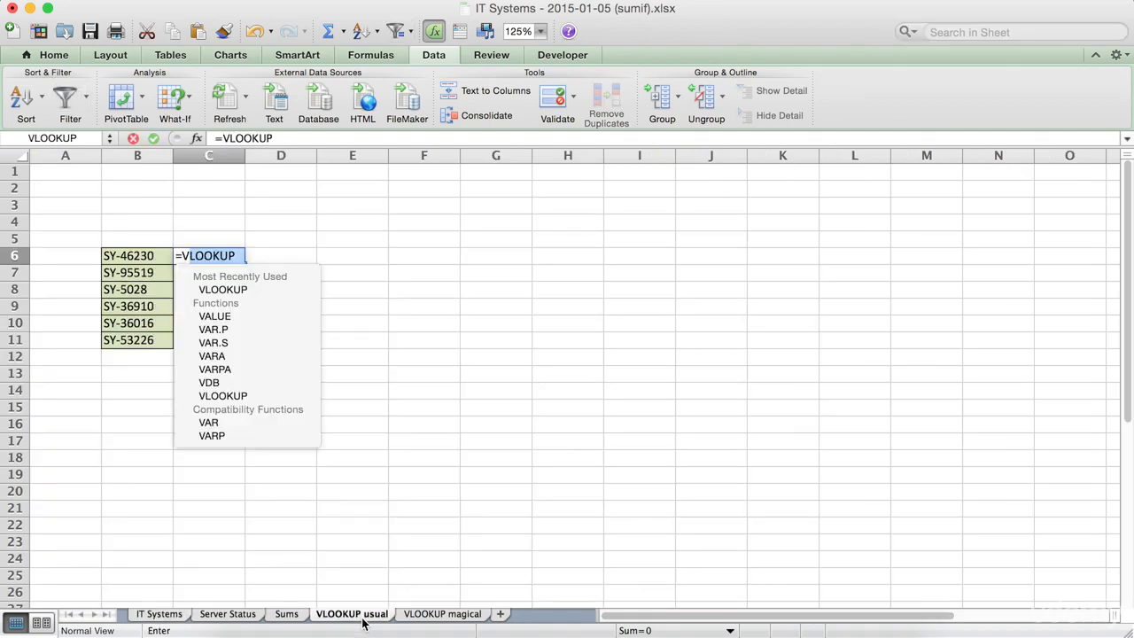
{"action": "type", "text": "LOOKUP("}
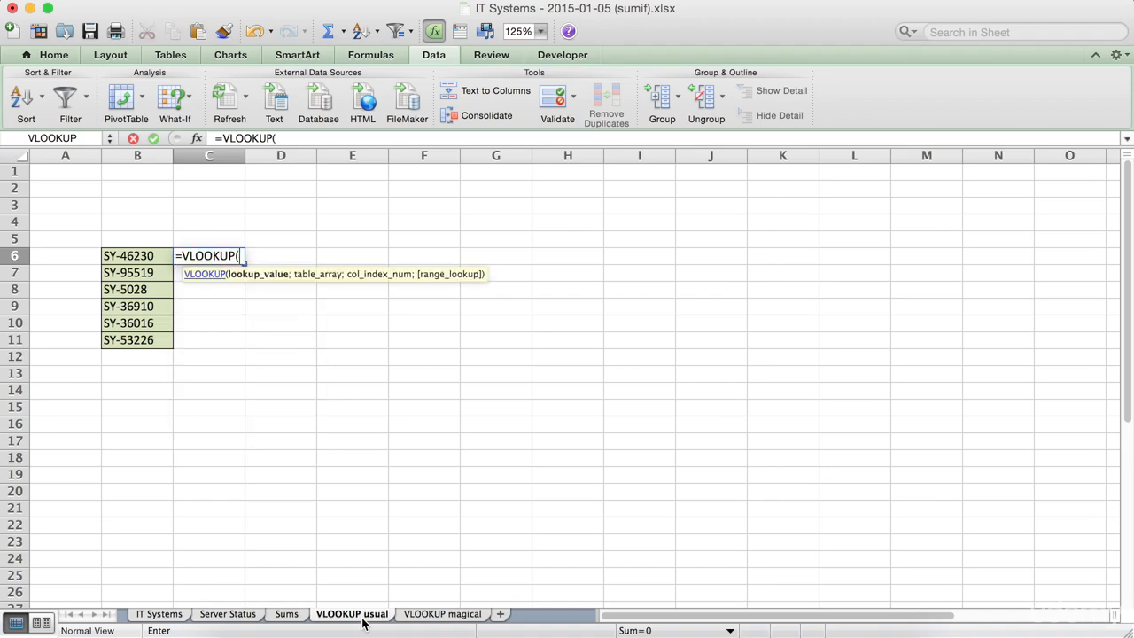
{"action": "left_click", "coordinate": [107, 249]}
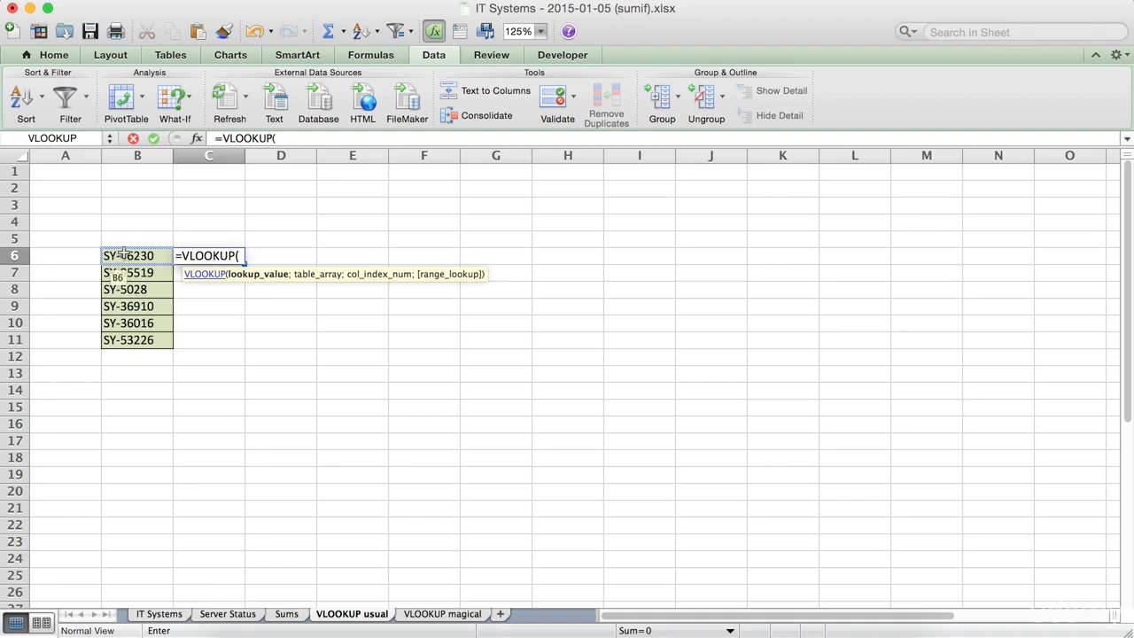
{"action": "left_click", "coordinate": [124, 254]}
{"action": "type", "text": ";"}
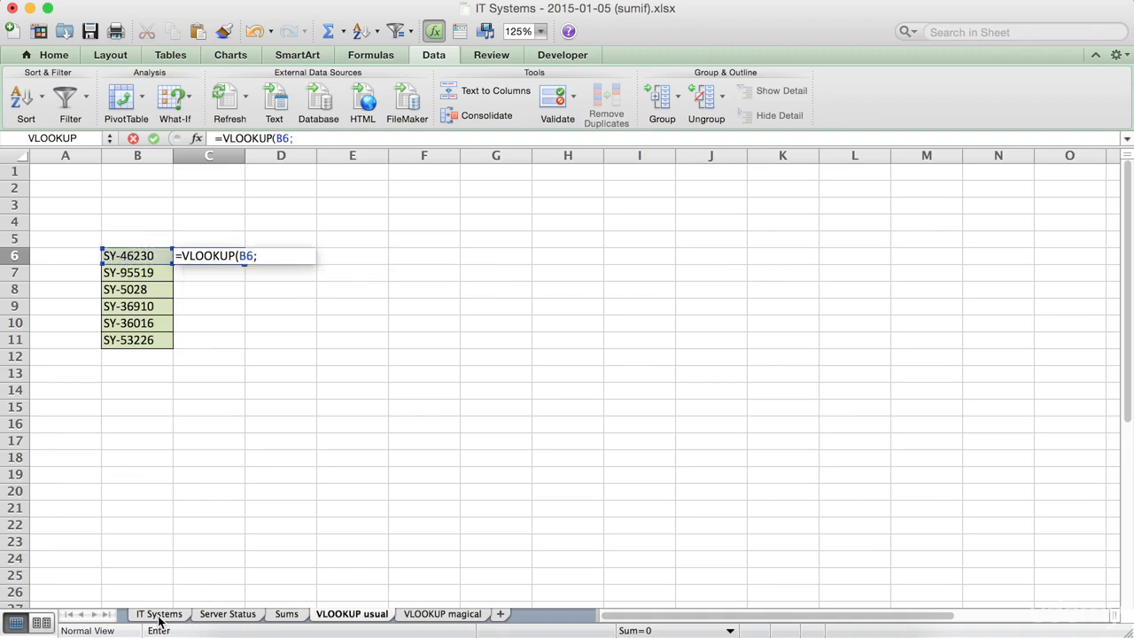
Set the table array to 'IT Systems'!A5:G99999 on the IT Systems sheet.
{"action": "left_click", "coordinate": [159, 613]}
{"action": "left_click", "coordinate": [78, 246]}
{"action": "left_click_drag", "start_coordinate": [82, 247], "coordinate": [558, 440]}
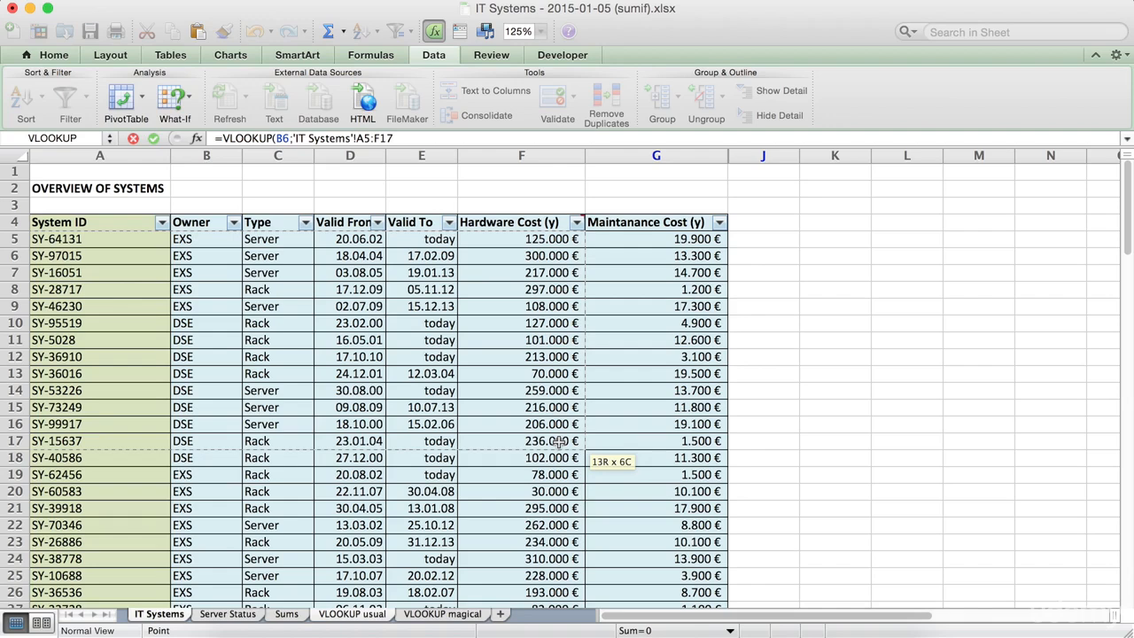
{"action": "left_click_drag", "start_coordinate": [558, 441], "coordinate": [643, 406]}
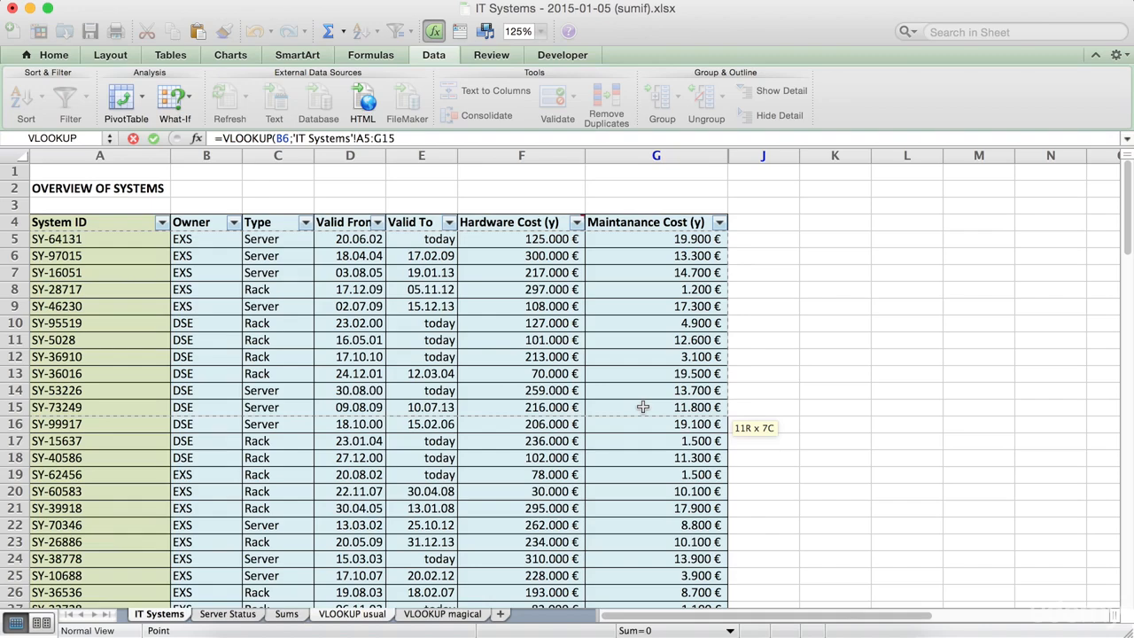
{"action": "left_click_drag", "start_coordinate": [643, 406], "coordinate": [633, 259]}
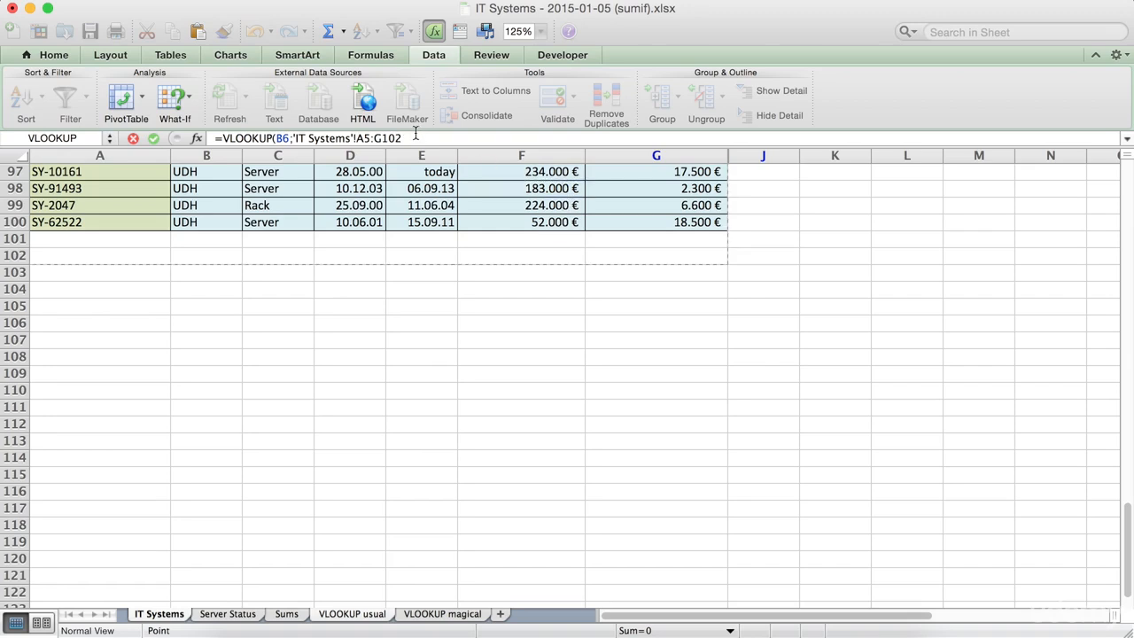
{"action": "left_click", "coordinate": [417, 138]}
{"action": "key", "text": "BackSpace"}
{"action": "key", "text": "BackSpace"}
{"action": "key", "text": "BackSpace"}
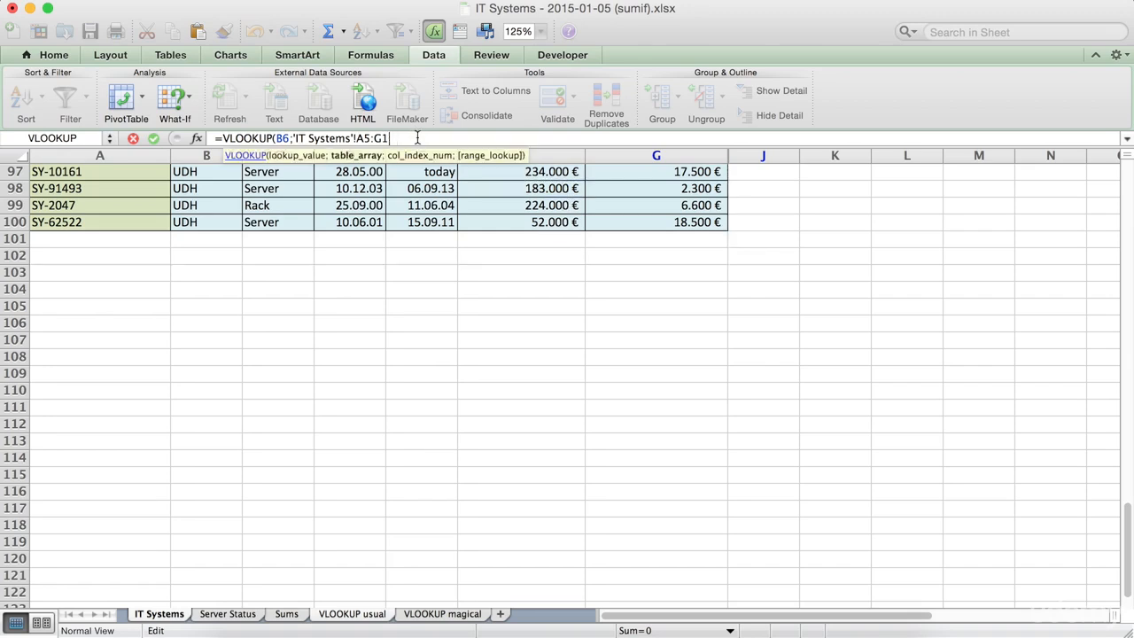
{"action": "type", "text": "99999;"}
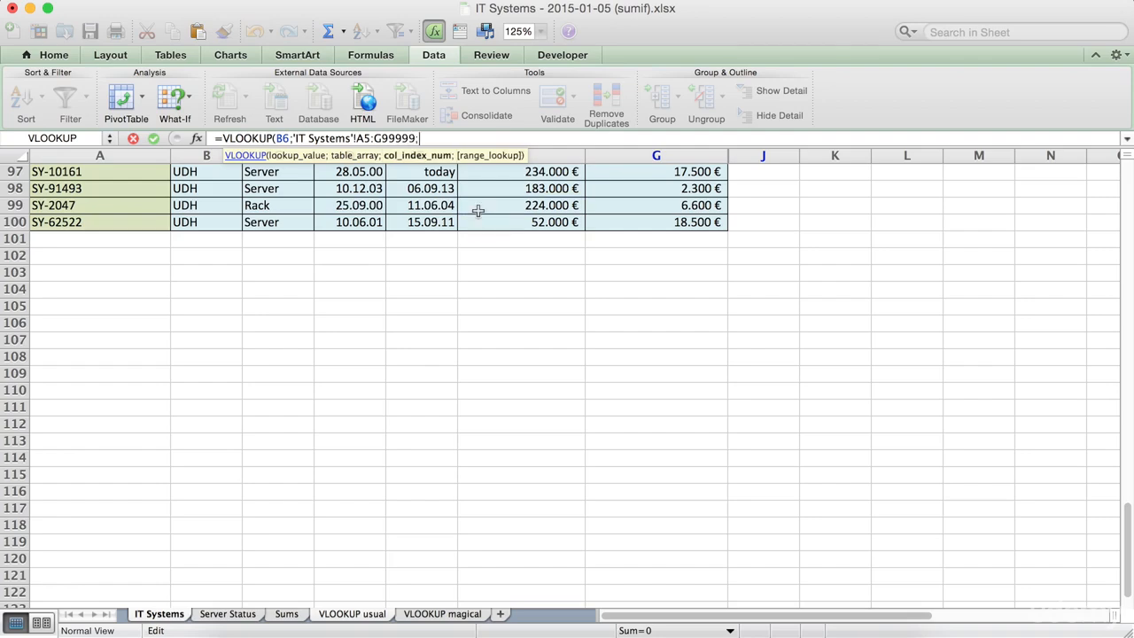
Finish the formula with column index 6 and range lookup 0, and enter it.
{"action": "scroll", "coordinate": [756, 356], "scroll_direction": "up", "scroll_amount": 10}
{"action": "scroll", "coordinate": [756, 356], "scroll_direction": "up", "scroll_amount": 15}
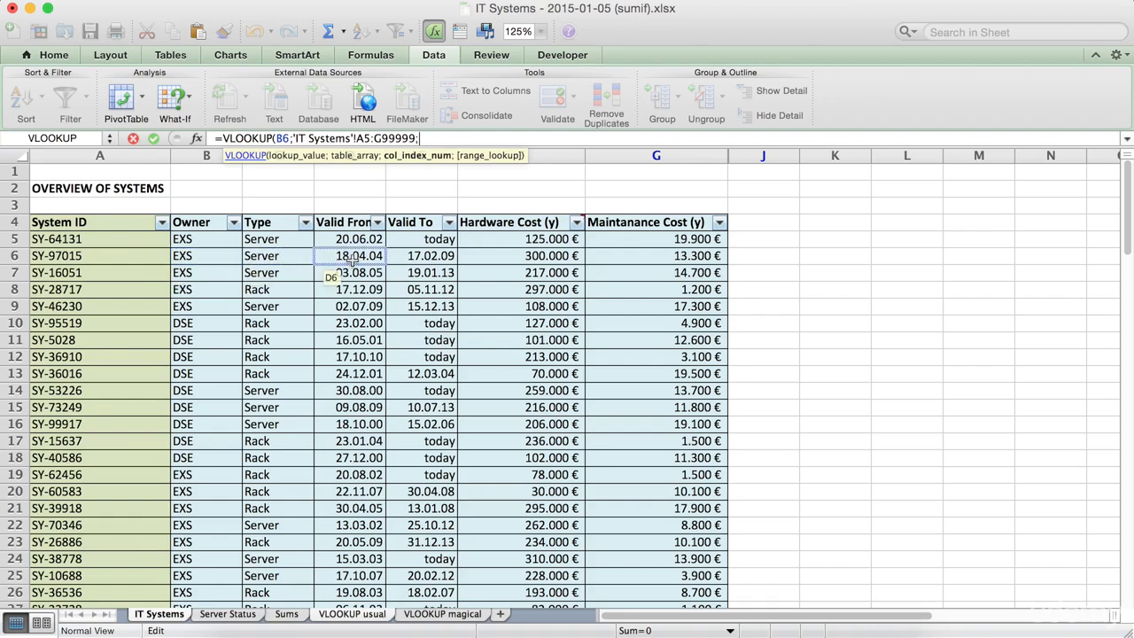
{"action": "type", "text": "6;"}
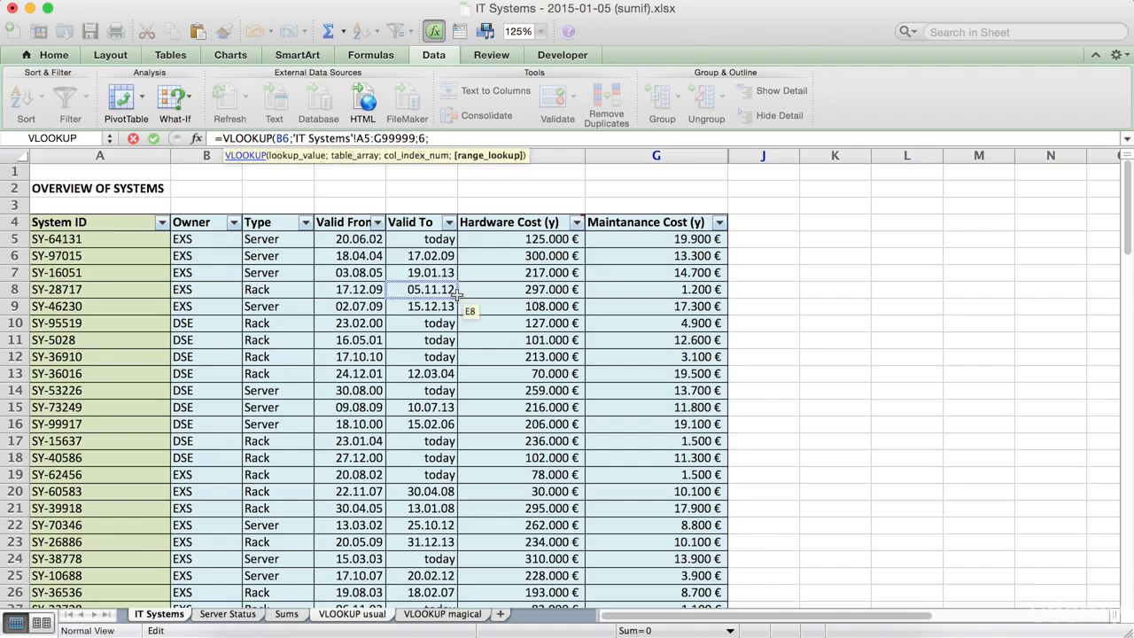
{"action": "type", "text": "0"}
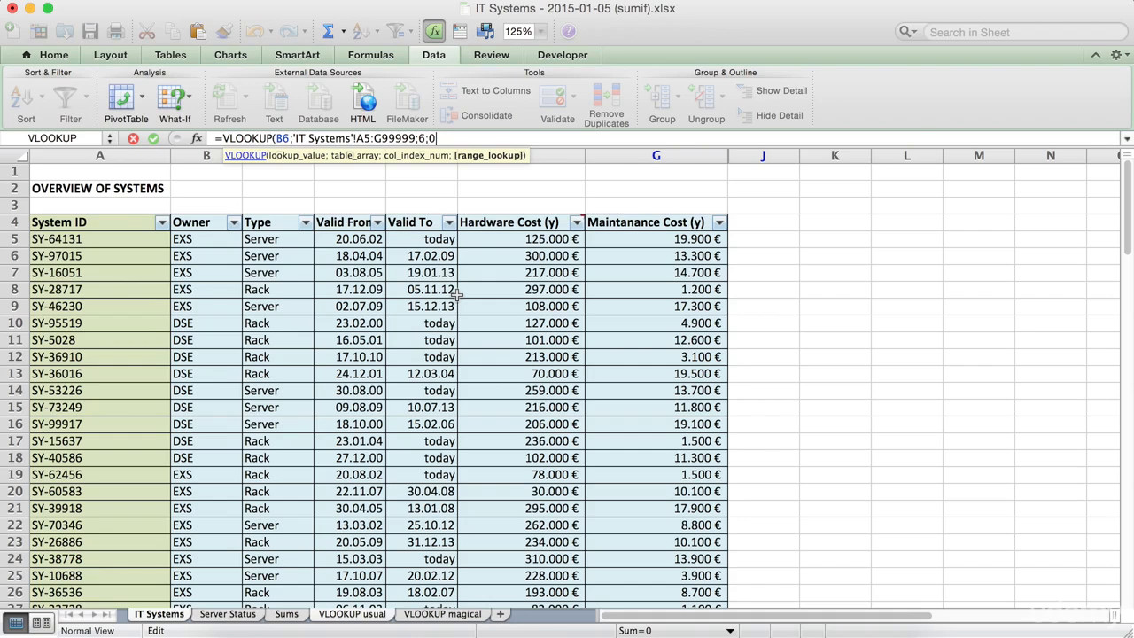
{"action": "left_click", "coordinate": [458, 293]}
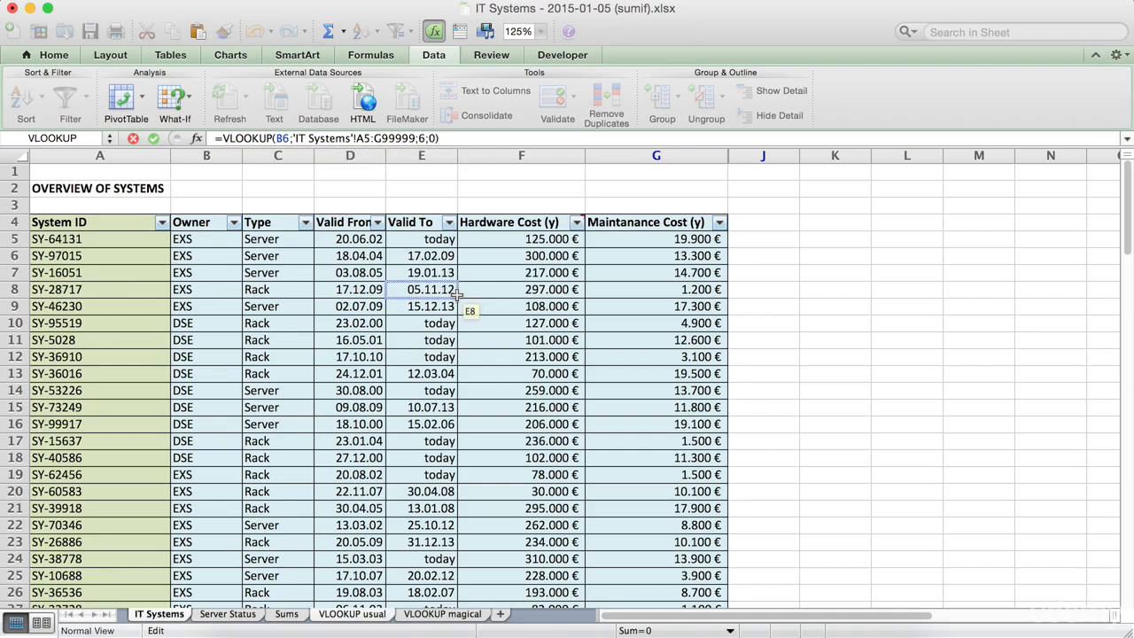
{"action": "key", "text": "Return"}
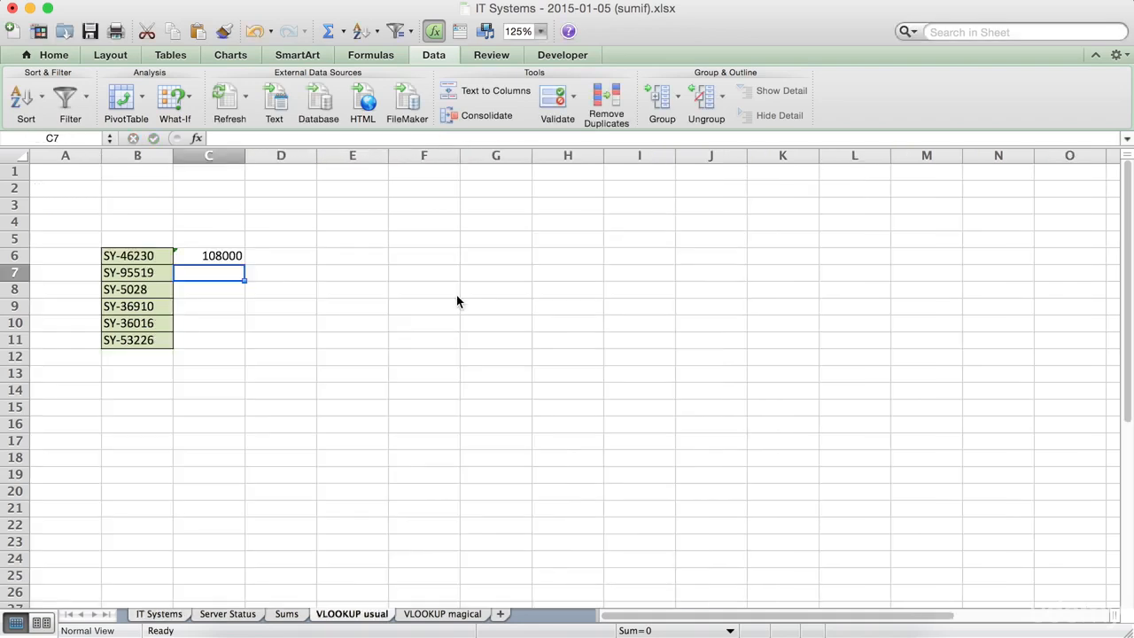
Fill the C6 VLOOKUP formula down to C11.
{"action": "left_click", "coordinate": [133, 255]}
{"action": "left_click", "coordinate": [193, 255]}
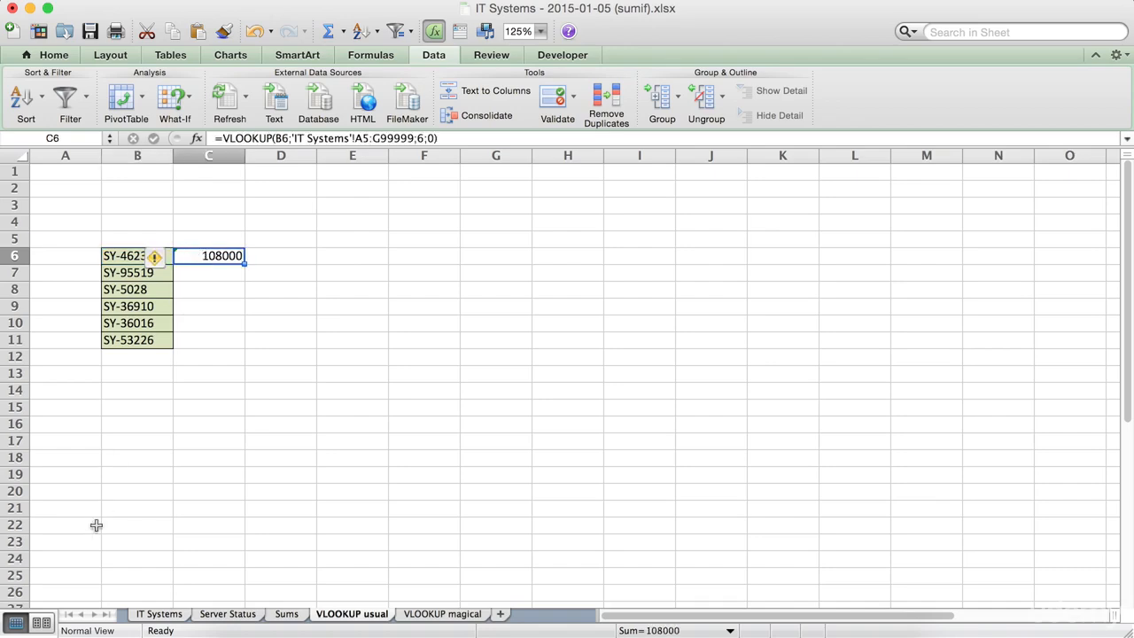
{"action": "left_click", "coordinate": [143, 614]}
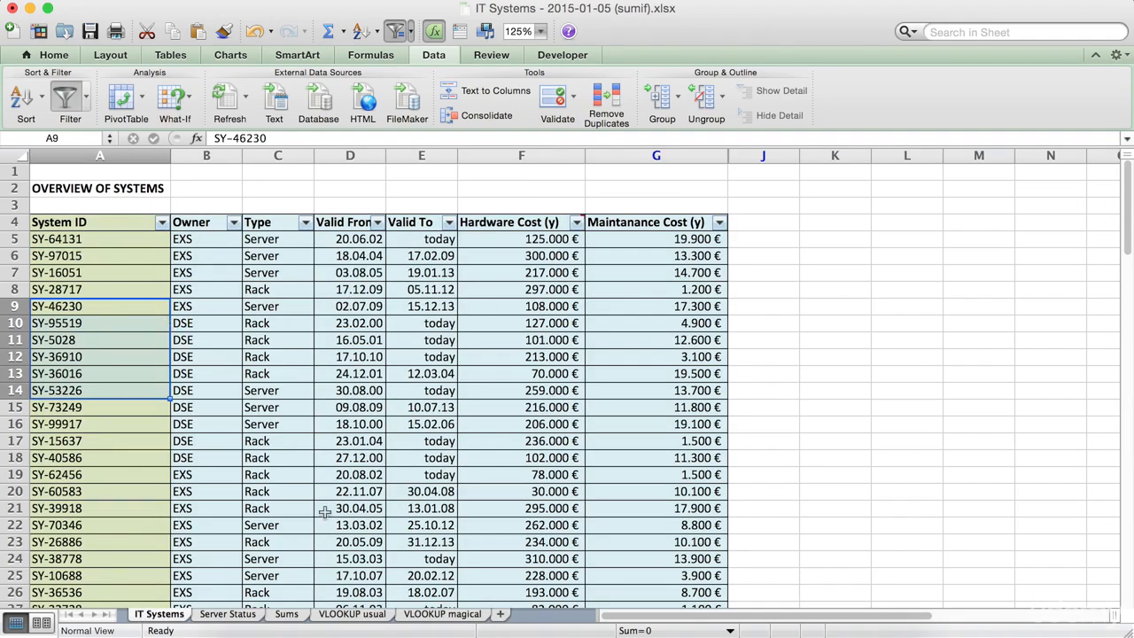
{"action": "left_click", "coordinate": [354, 615]}
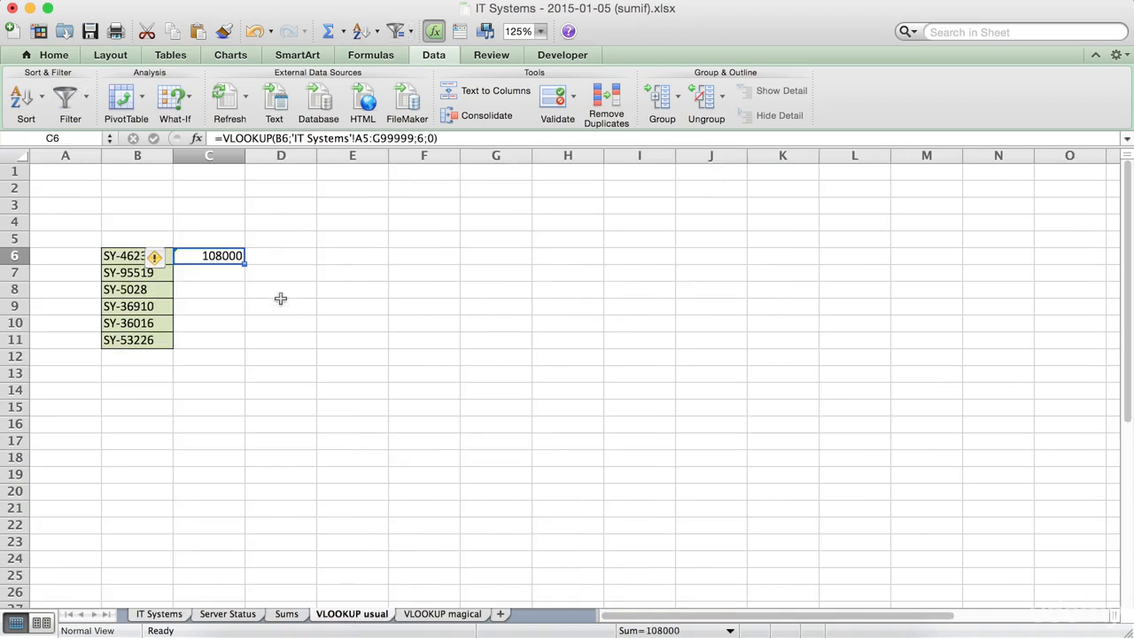
{"action": "left_click_drag", "start_coordinate": [245, 263], "coordinate": [244, 352]}
{"action": "left_click", "coordinate": [308, 371]}
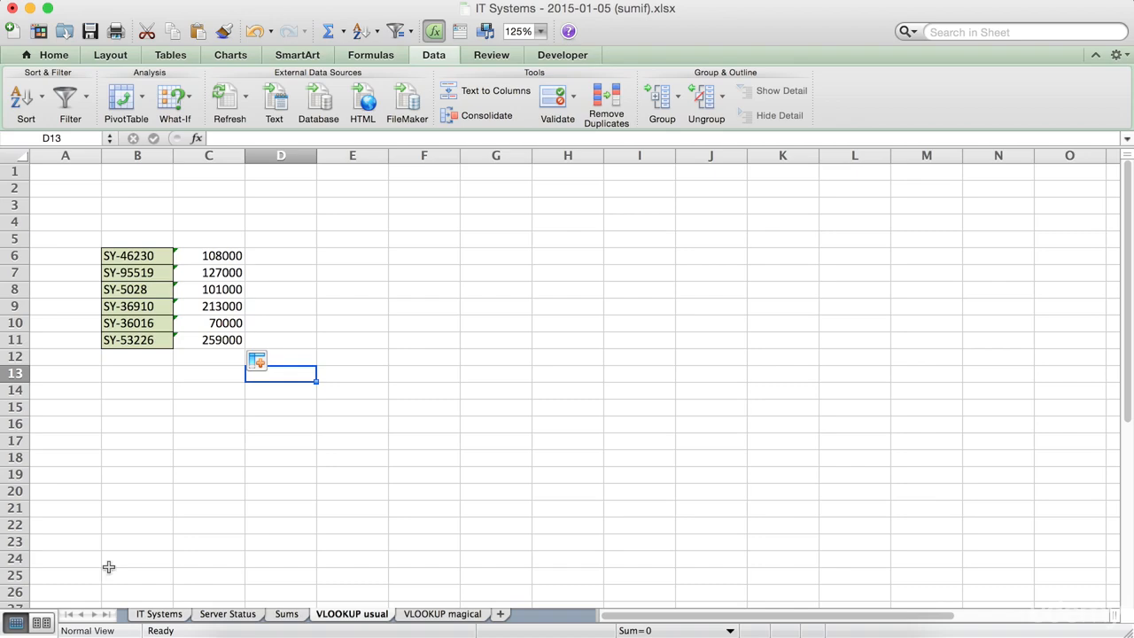
Copy System ID SY-64131 from A5 of IT Systems into B12 of the VLOOKUP usual sheet.
{"action": "left_click", "coordinate": [146, 614]}
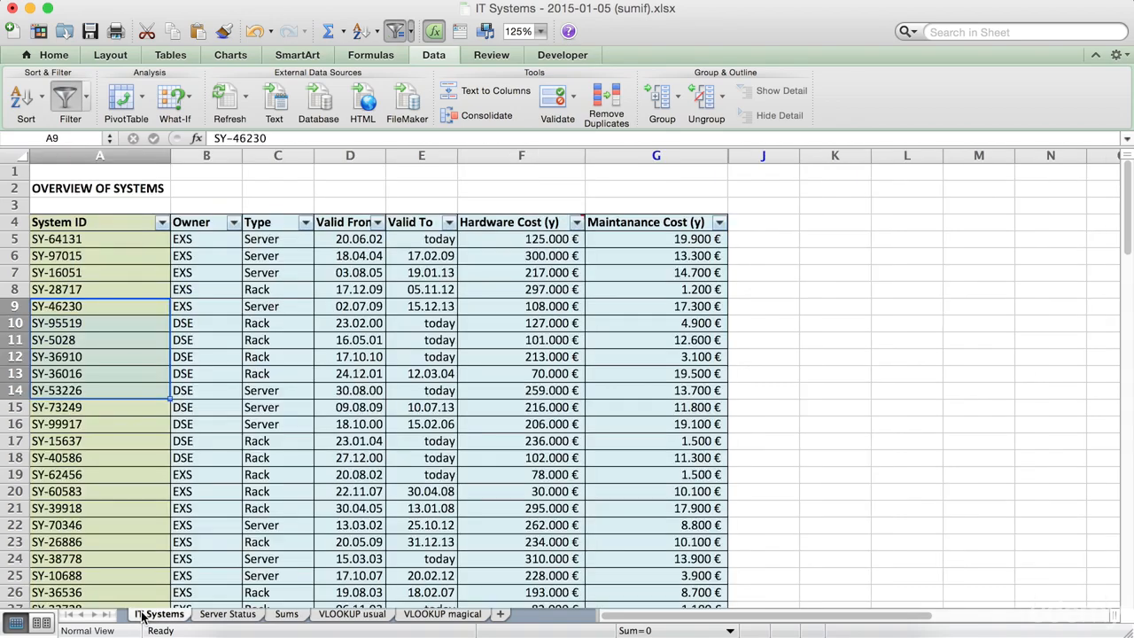
{"action": "left_click", "coordinate": [69, 239]}
{"action": "key", "text": "super+c"}
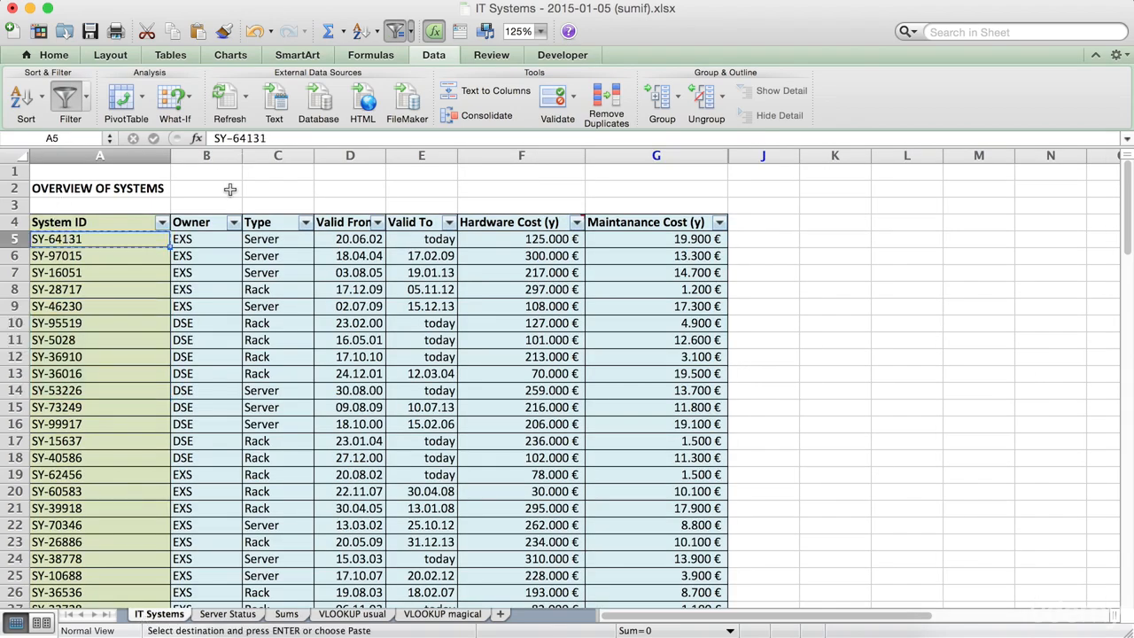
{"action": "left_click", "coordinate": [336, 615]}
{"action": "left_click", "coordinate": [144, 357]}
{"action": "key", "text": "super+v"}
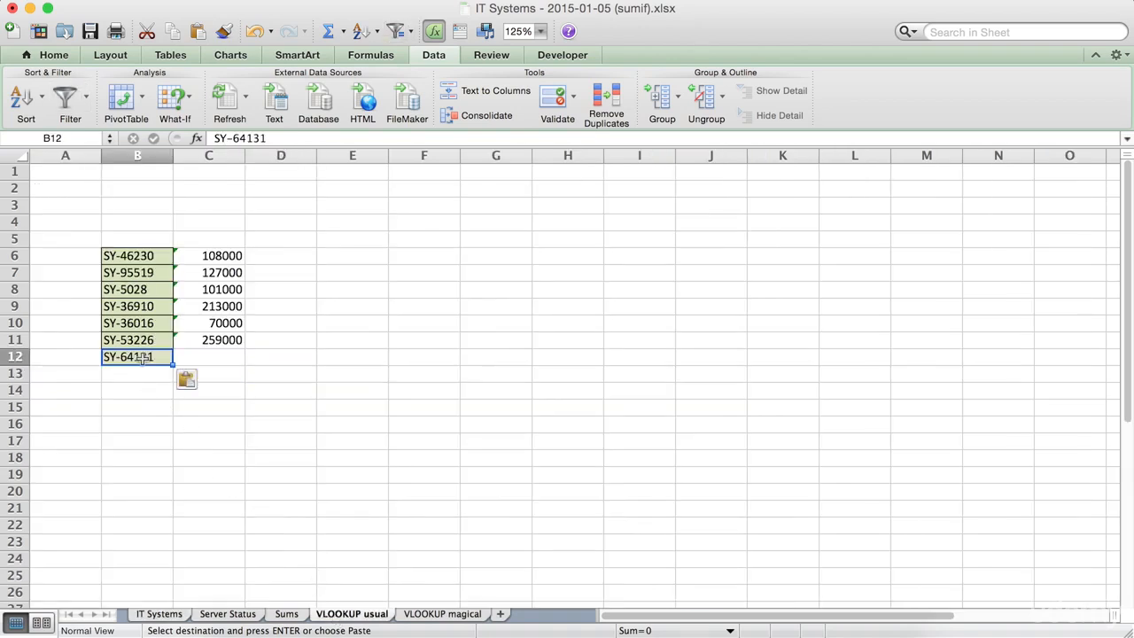
Extend the lookup formula from C11 down to C12.
{"action": "left_click", "coordinate": [231, 340]}
{"action": "left_click_drag", "start_coordinate": [244, 354], "coordinate": [245, 364]}
{"action": "left_click", "coordinate": [266, 390]}
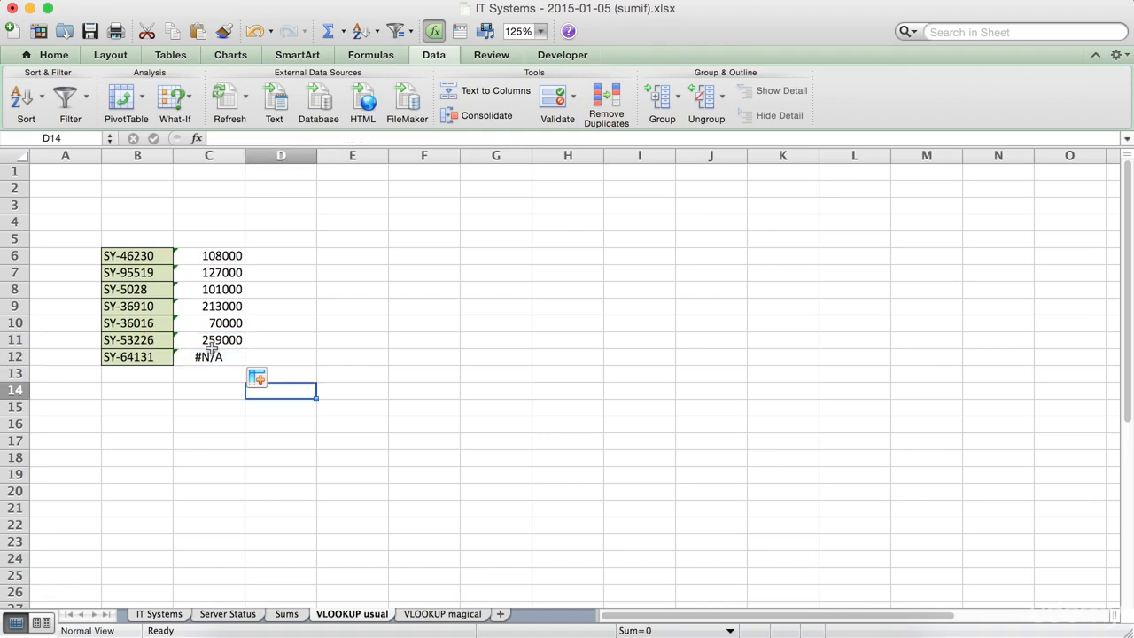
Step through the formulas in column C to compare their table array ranges.
{"action": "left_click", "coordinate": [212, 352]}
{"action": "key", "text": "Up"}
{"action": "key", "text": "Up"}
{"action": "key", "text": "Up"}
{"action": "key", "text": "Up"}
{"action": "key", "text": "Up"}
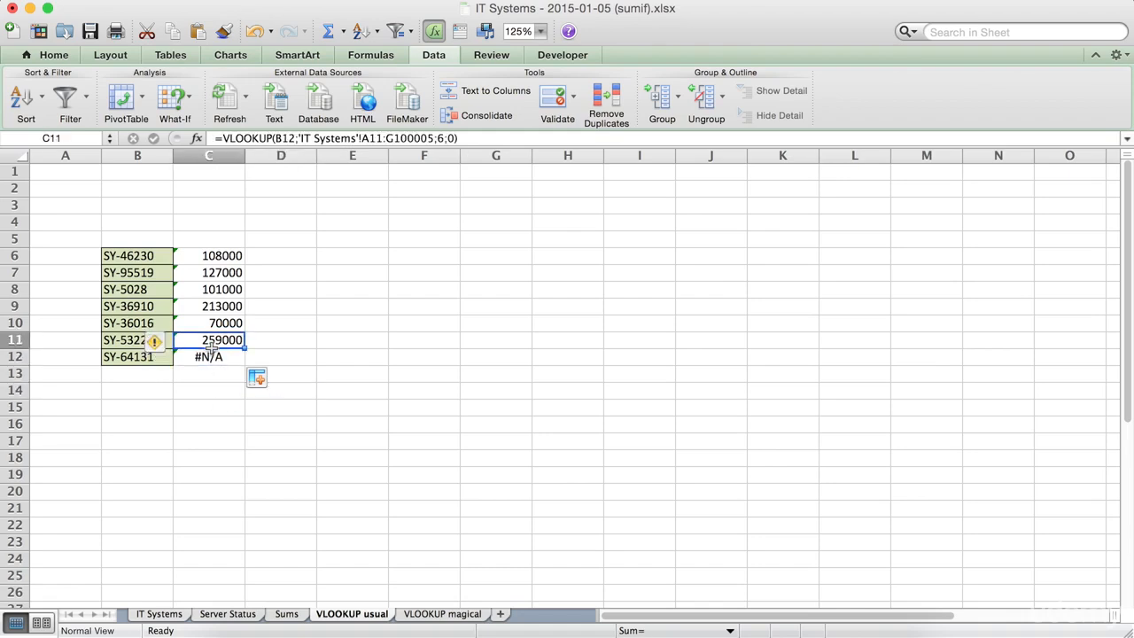
{"action": "key", "text": "Down"}
{"action": "key", "text": "Down"}
{"action": "key", "text": "Down"}
{"action": "key", "text": "Up"}
{"action": "key", "text": "Up"}
{"action": "key", "text": "Up"}
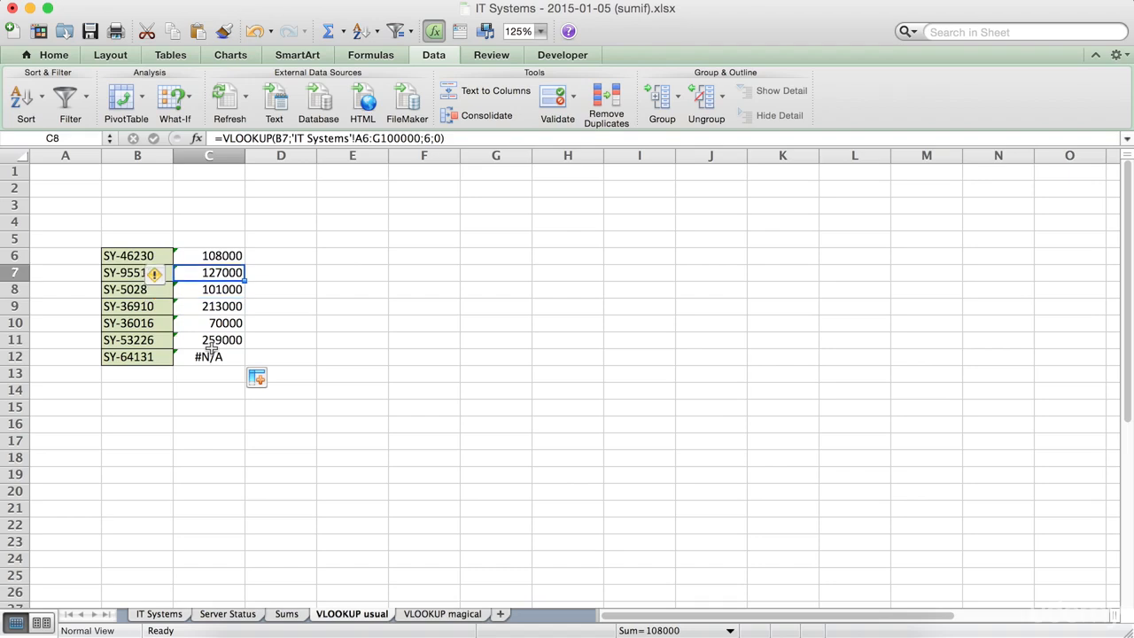
{"action": "key", "text": "Down"}
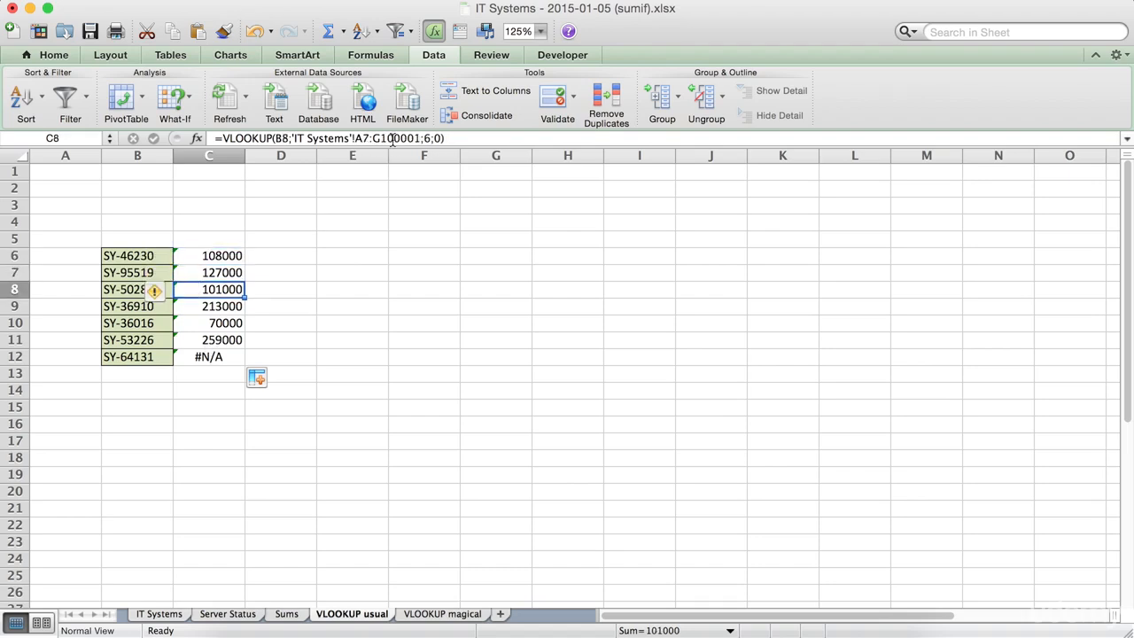
{"action": "key", "text": "Up"}
{"action": "key", "text": "Up"}
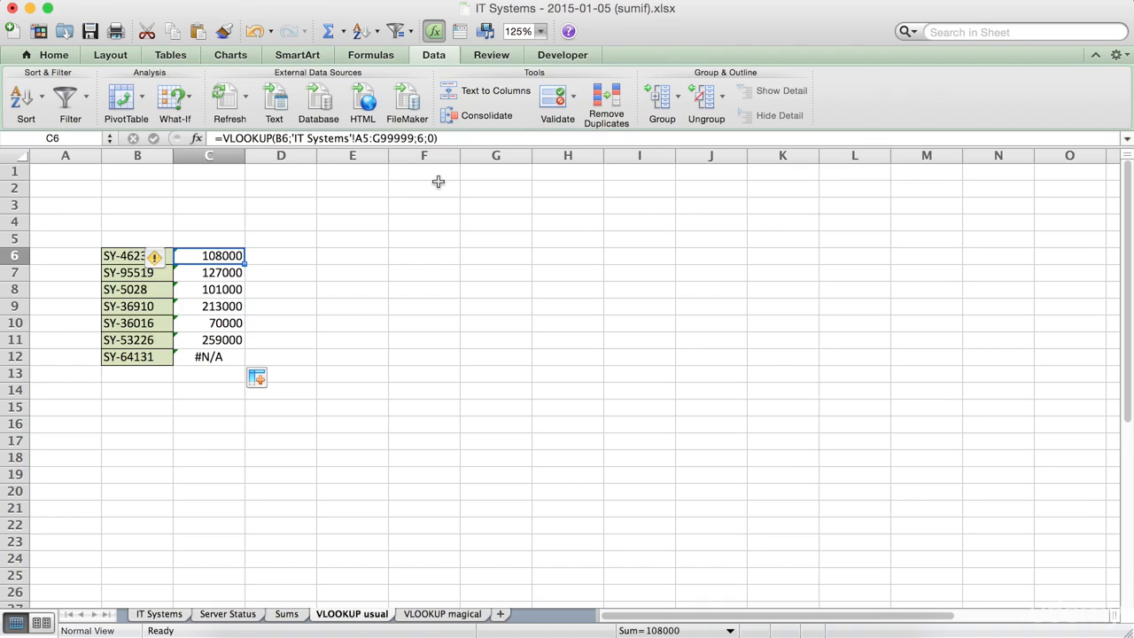
{"action": "key", "text": "Down"}
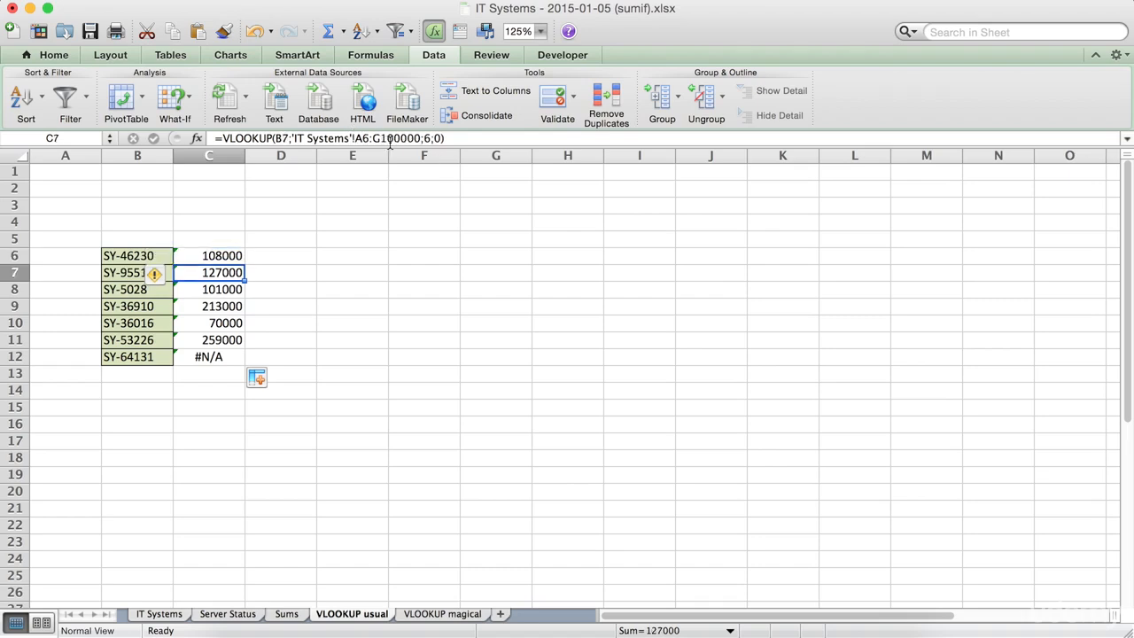
{"action": "key", "text": "Down"}
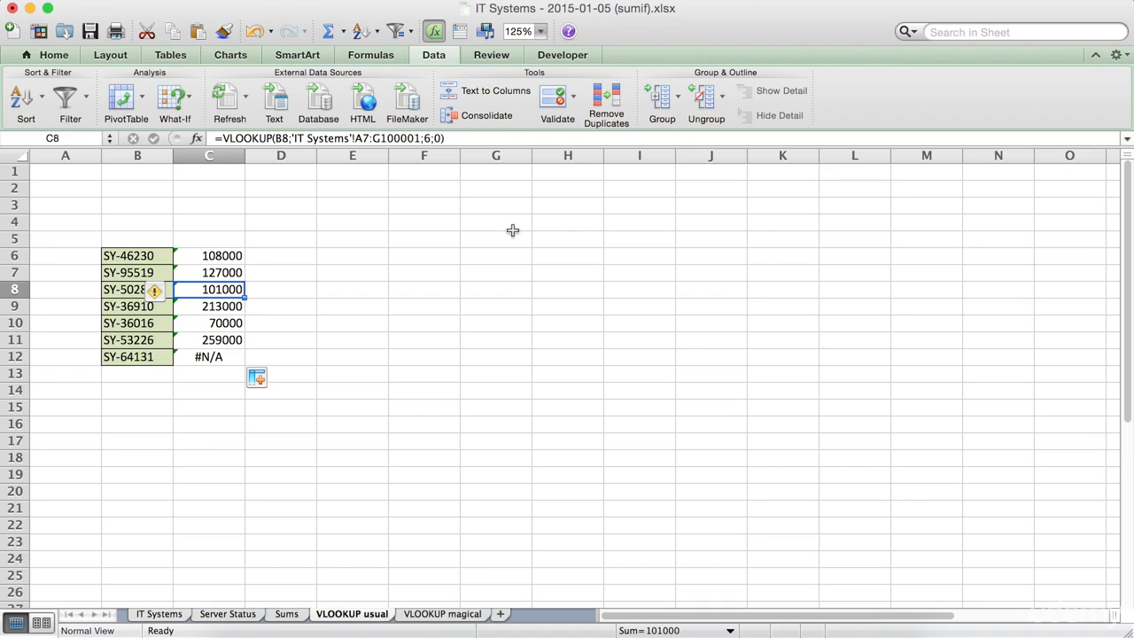
Move up and down column C again to review how each formula's table array rows shift.
{"action": "key", "text": "Down"}
{"action": "key", "text": "Down"}
{"action": "key", "text": "Down"}
{"action": "key", "text": "Down"}
{"action": "key", "text": "Up"}
{"action": "key", "text": "Up"}
{"action": "key", "text": "Up"}
{"action": "key", "text": "Up"}
{"action": "key", "text": "Up"}
{"action": "key", "text": "Up"}
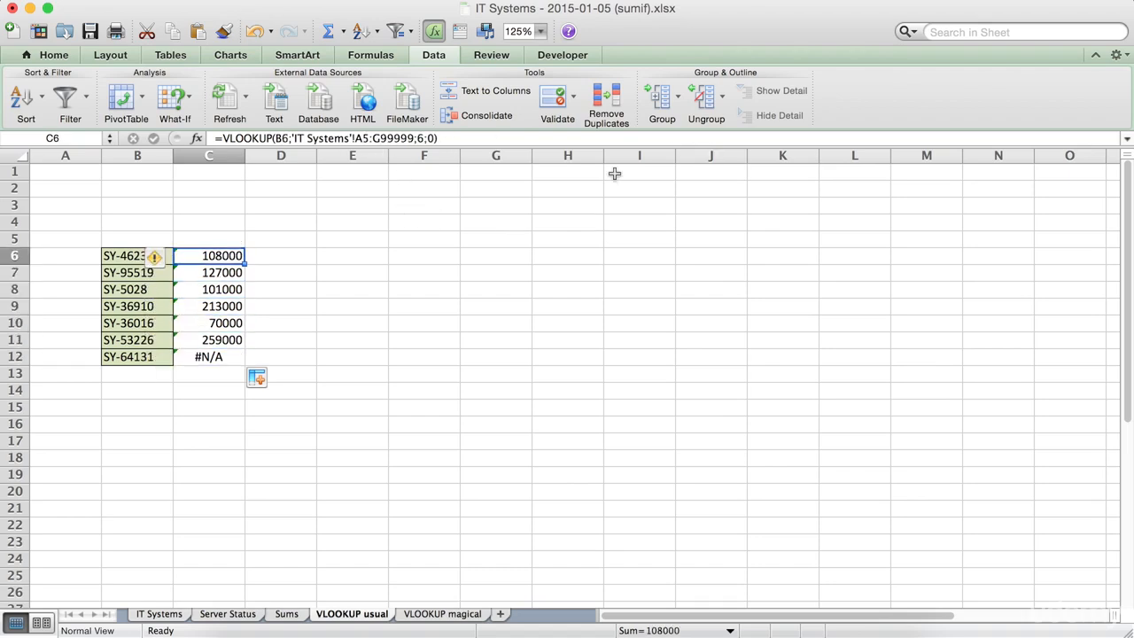
{"action": "key", "text": "Down"}
{"action": "key", "text": "Down"}
{"action": "key", "text": "Down"}
{"action": "key", "text": "Up"}
{"action": "key", "text": "Up"}
{"action": "key", "text": "Up"}
{"action": "key", "text": "Down"}
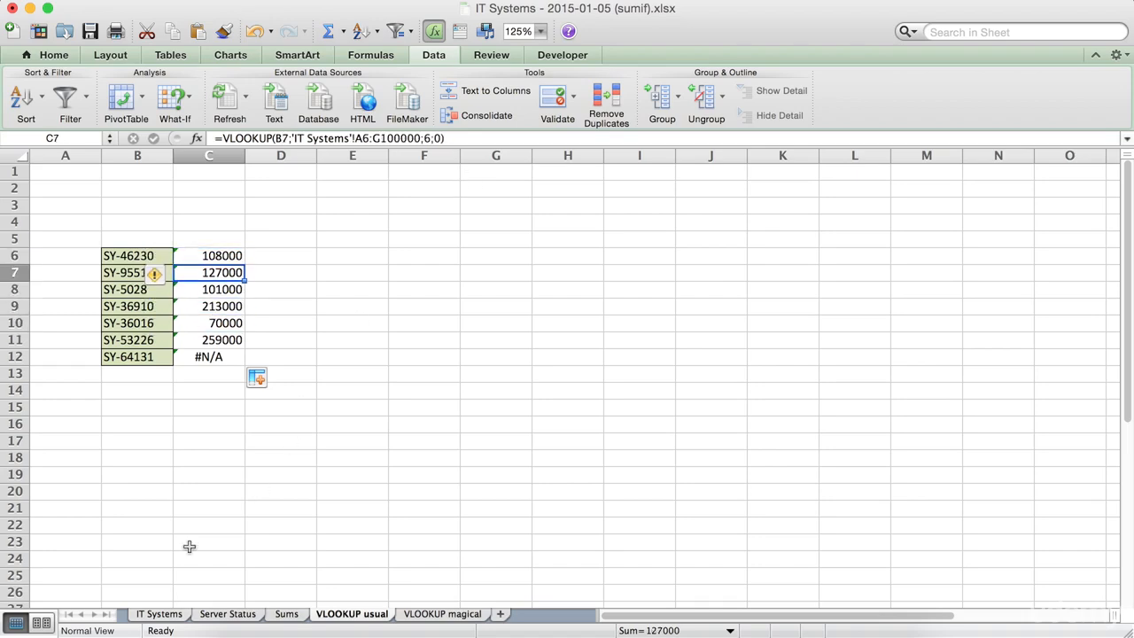
Examine the IT Systems source rows and the C12 formula's table array range.
{"action": "left_click", "coordinate": [154, 615]}
{"action": "left_click_drag", "start_coordinate": [75, 254], "coordinate": [399, 403]}
{"action": "left_click", "coordinate": [62, 276]}
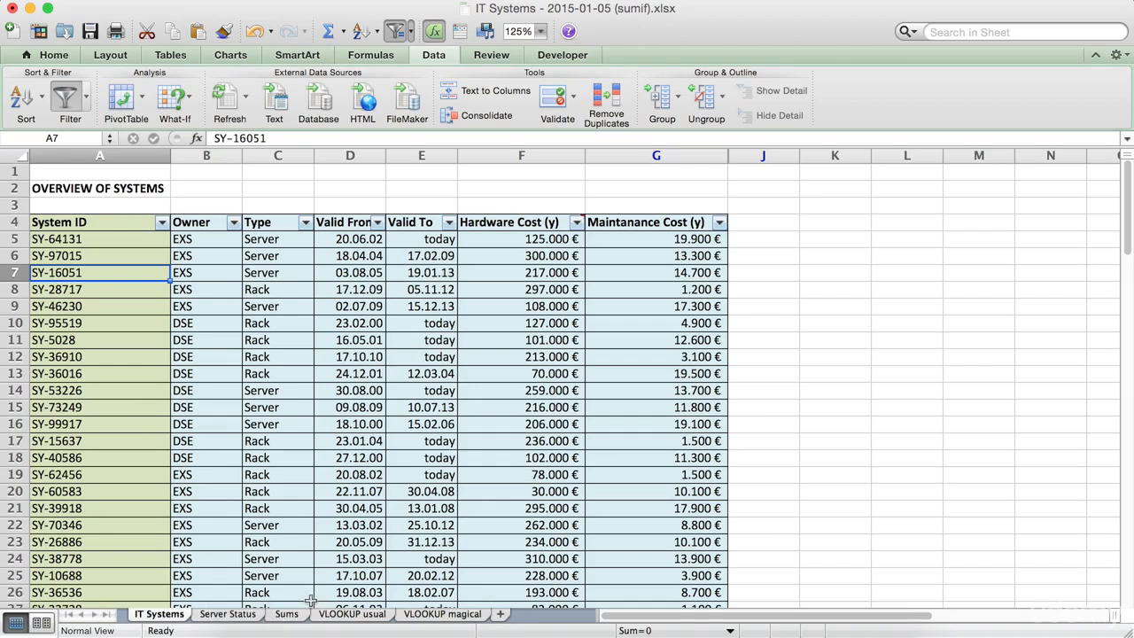
{"action": "left_click", "coordinate": [341, 614]}
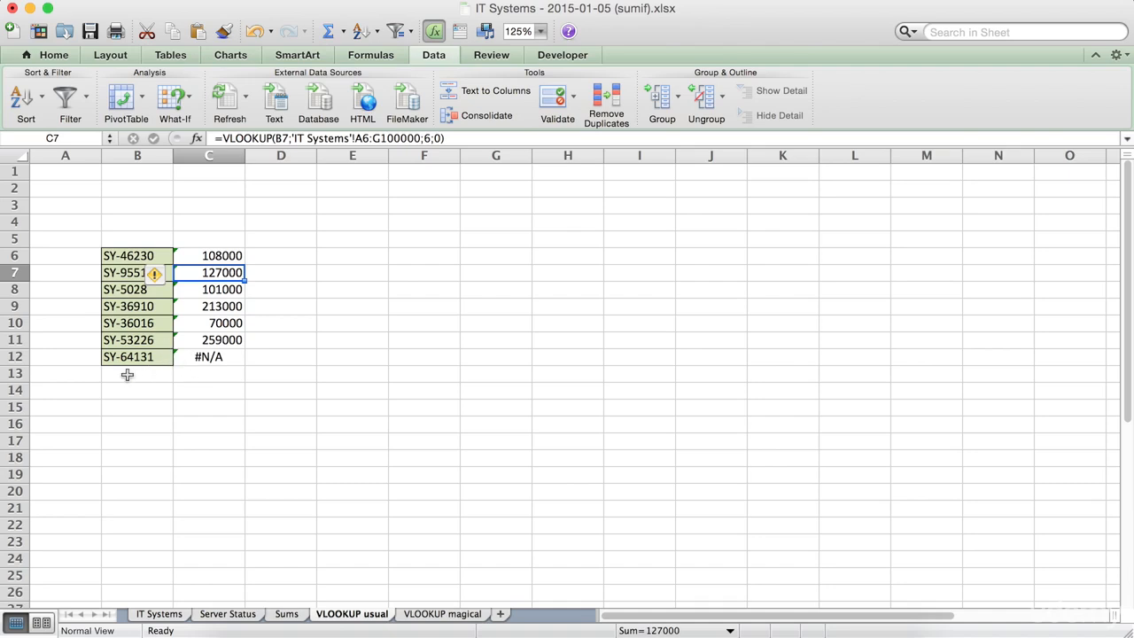
{"action": "left_click", "coordinate": [146, 355]}
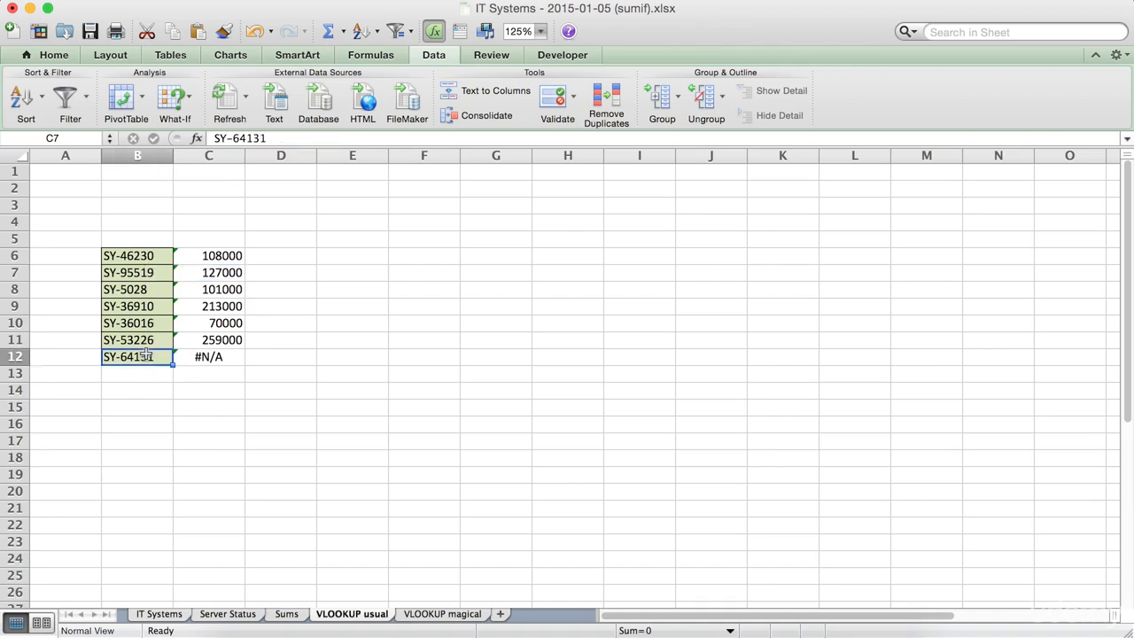
{"action": "left_click", "coordinate": [210, 357]}
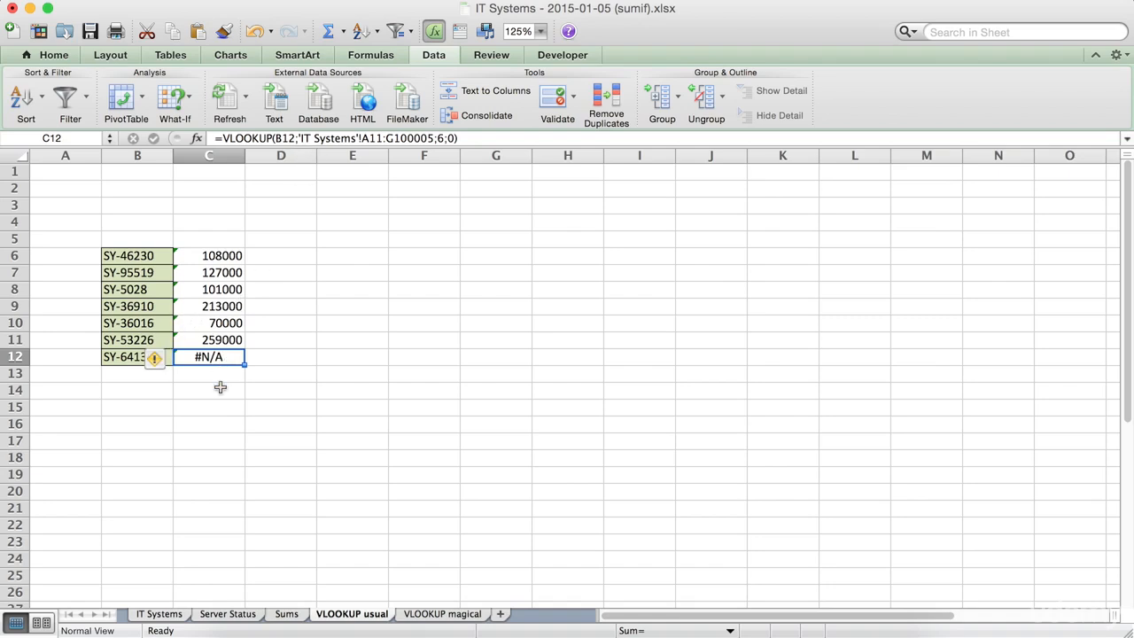
{"action": "left_click", "coordinate": [197, 255]}
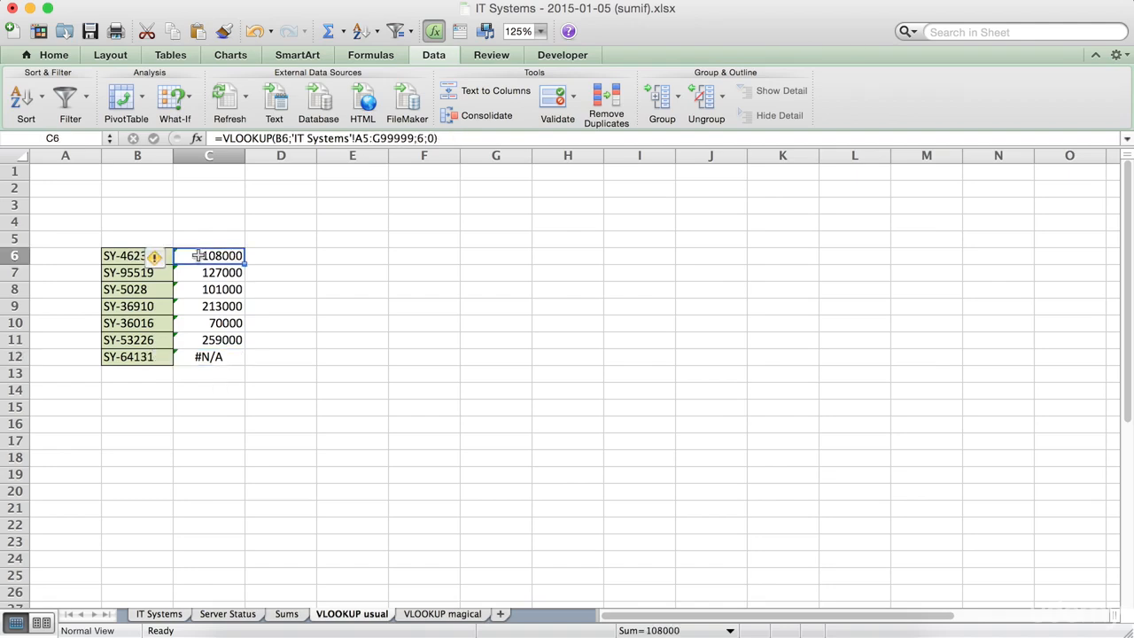
Make C6's table array absolute as 'IT Systems'!$A$5:$G$99999.
{"action": "left_click", "coordinate": [359, 138]}
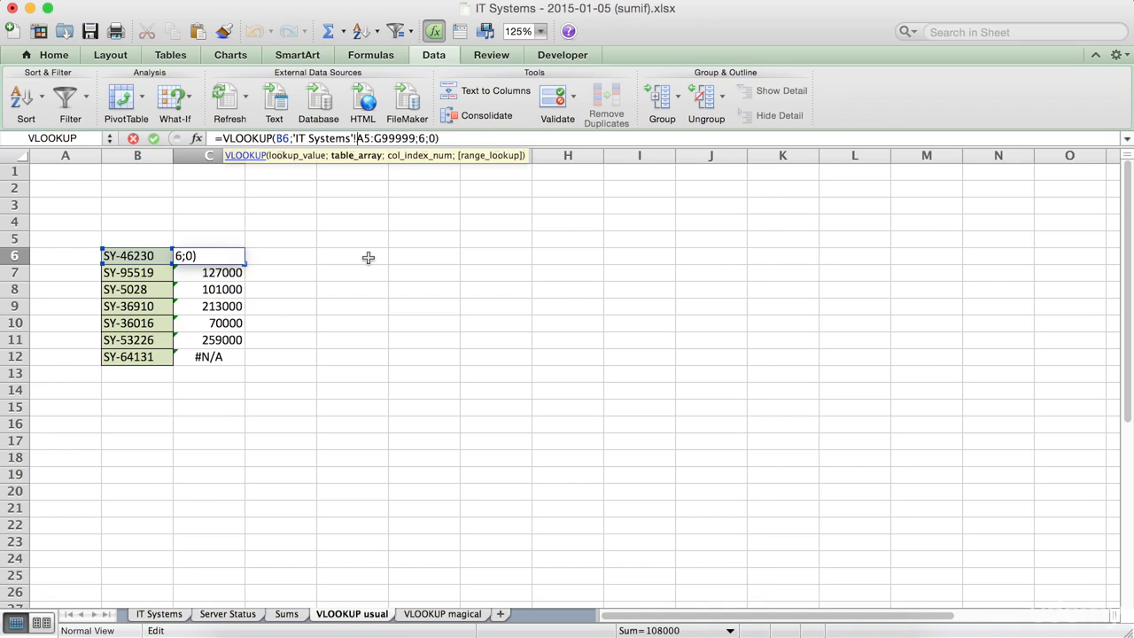
{"action": "type", "text": "$A"}
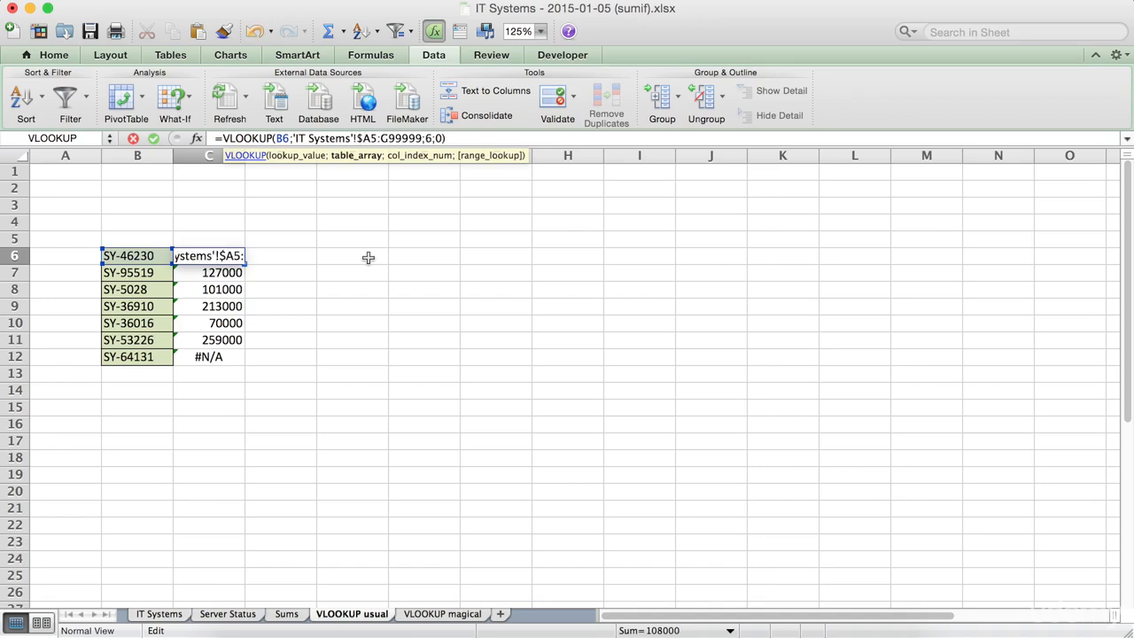
{"action": "type", "text": "$"}
{"action": "key", "text": "Right"}
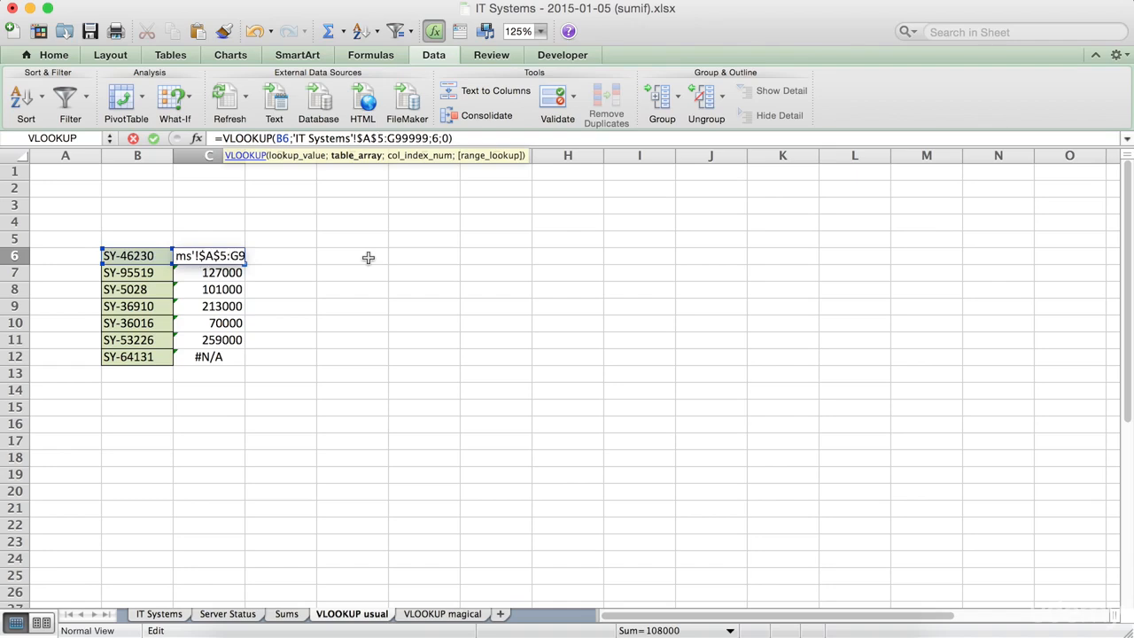
{"action": "type", "text": "$"}
{"action": "key", "text": "Right"}
{"action": "type", "text": "$"}
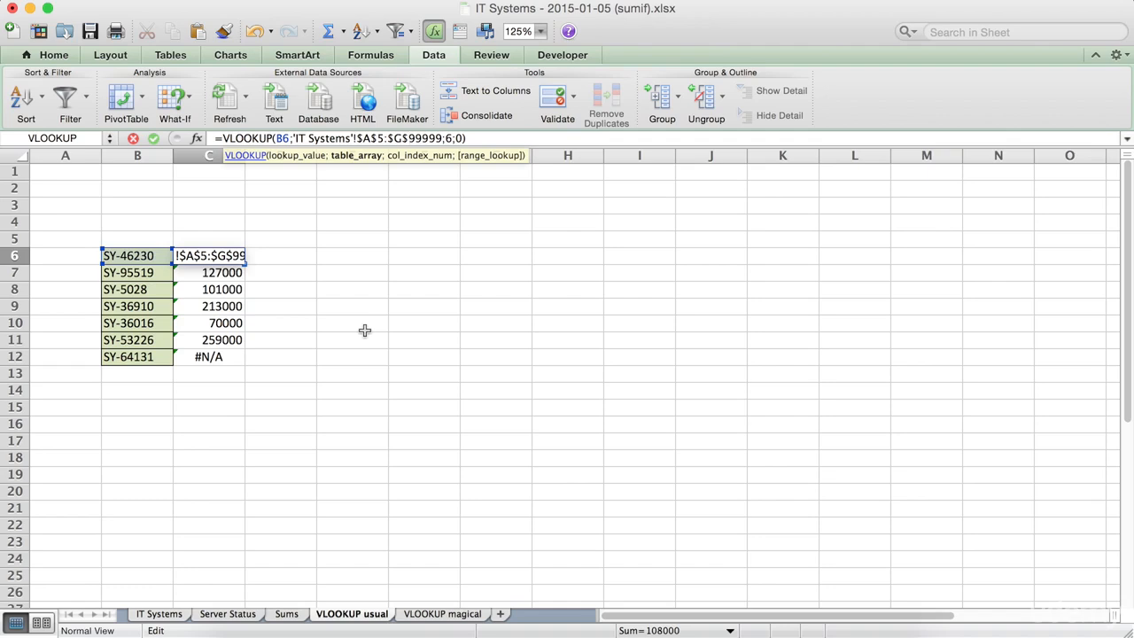
{"action": "key", "text": "Return"}
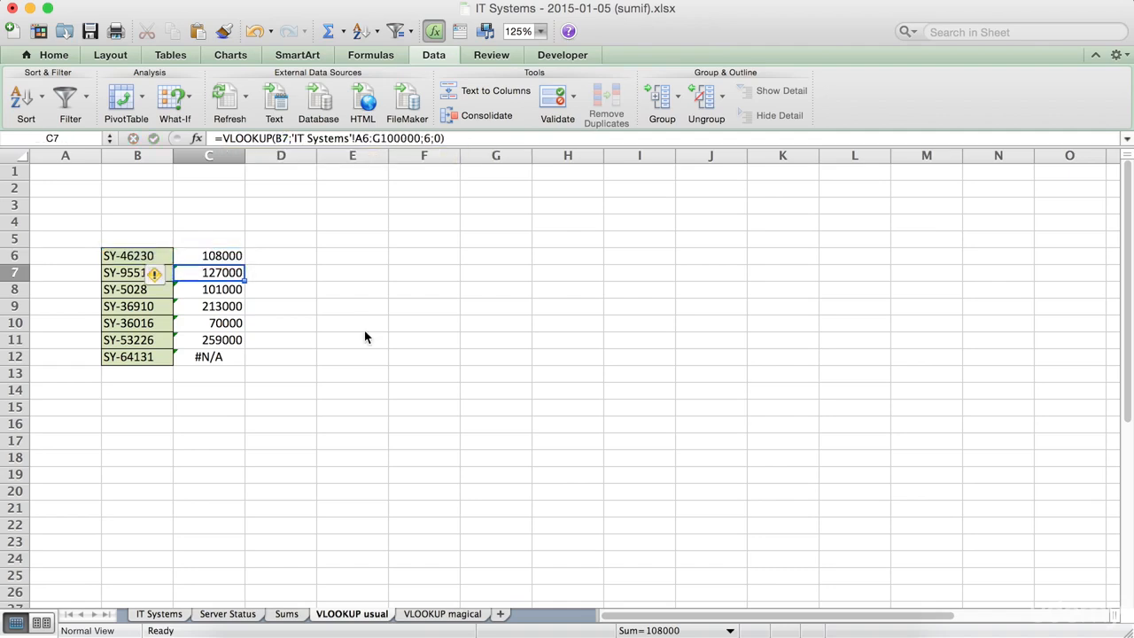
Fill the corrected C6 formula down to C12 and check its table array.
{"action": "left_click", "coordinate": [232, 259]}
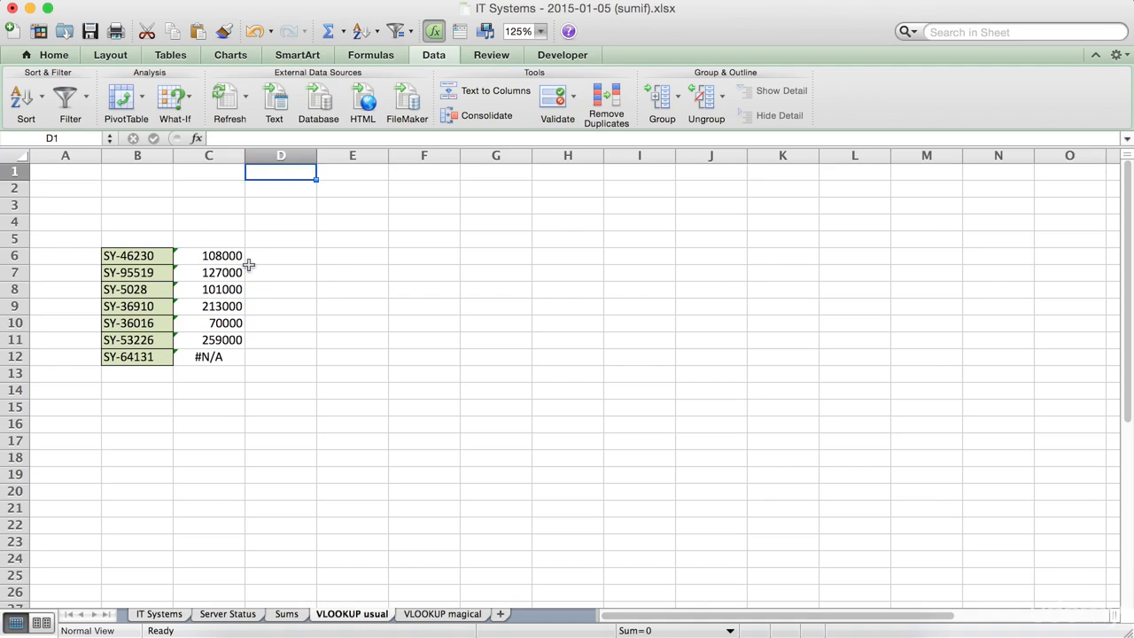
{"action": "left_click", "coordinate": [234, 257]}
{"action": "left_click_drag", "start_coordinate": [245, 263], "coordinate": [240, 367]}
{"action": "left_click", "coordinate": [242, 410]}
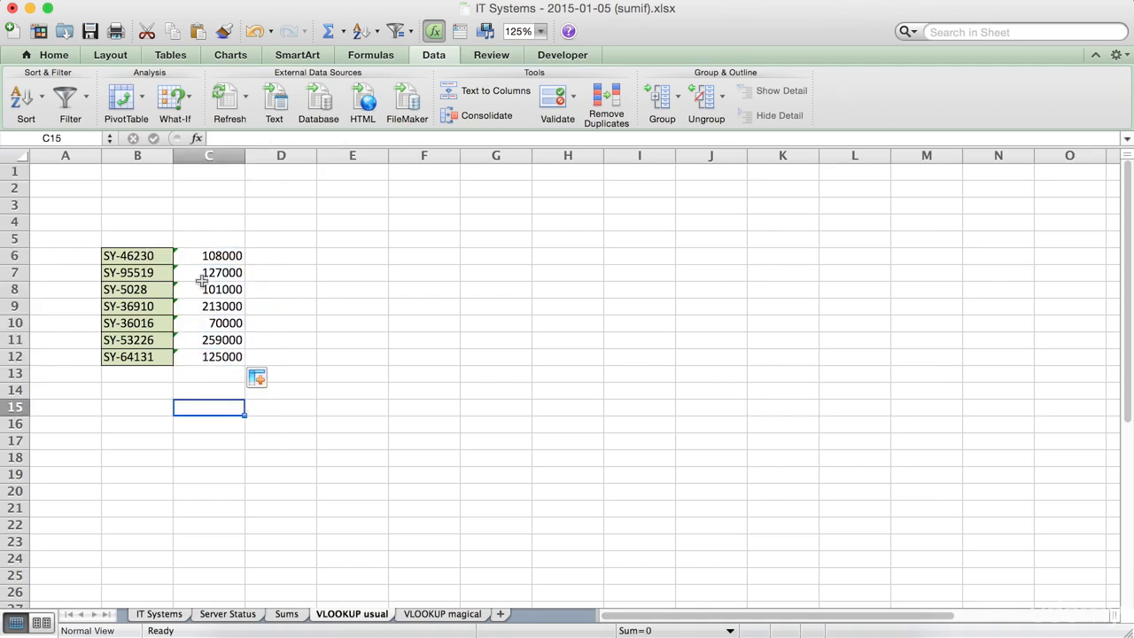
{"action": "left_click", "coordinate": [209, 257]}
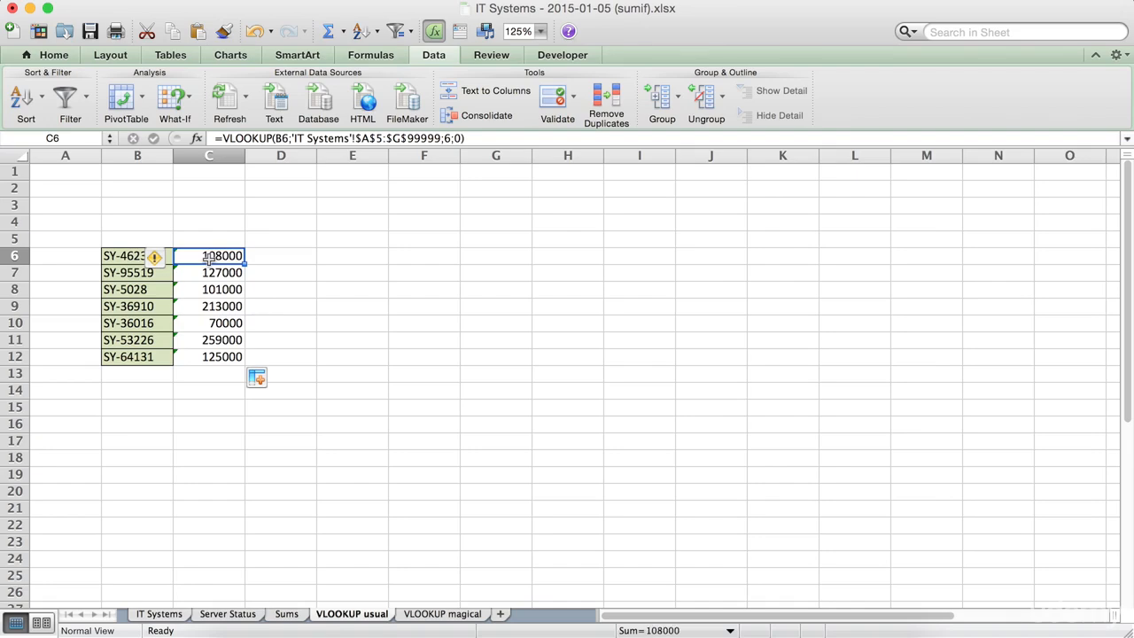
Copy the System ID column of IT Systems into column J, then delete column J again.
{"action": "left_click", "coordinate": [178, 614]}
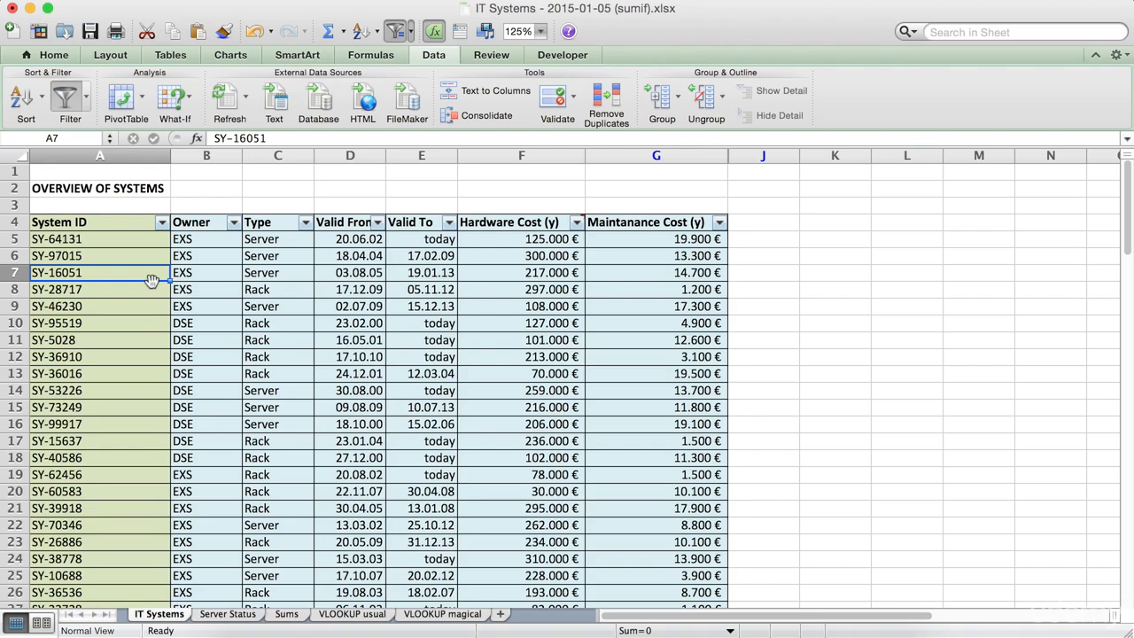
{"action": "left_click", "coordinate": [105, 150]}
{"action": "key", "text": "super+c"}
{"action": "left_click", "coordinate": [770, 155]}
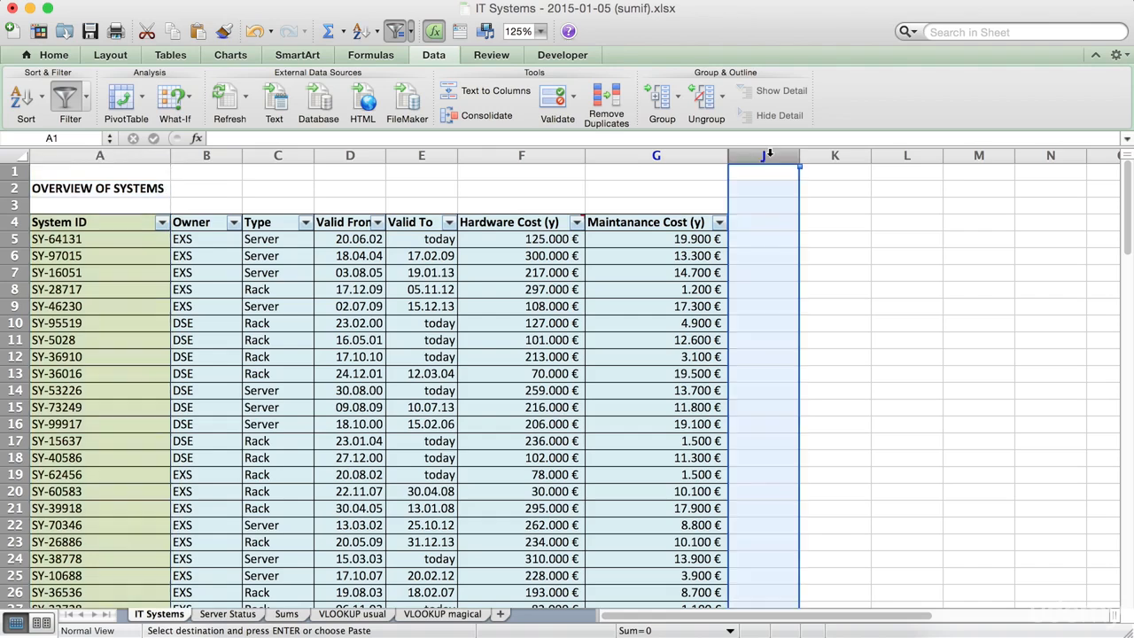
{"action": "key", "text": "super+v"}
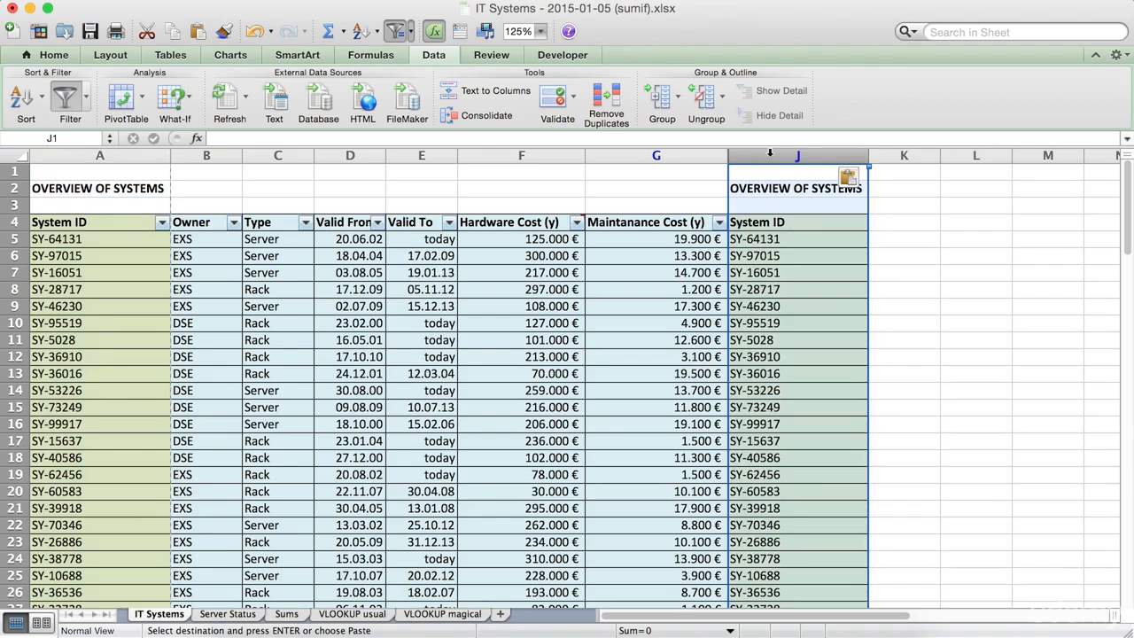
{"action": "left_click", "coordinate": [829, 261]}
{"action": "key", "text": "super+Down"}
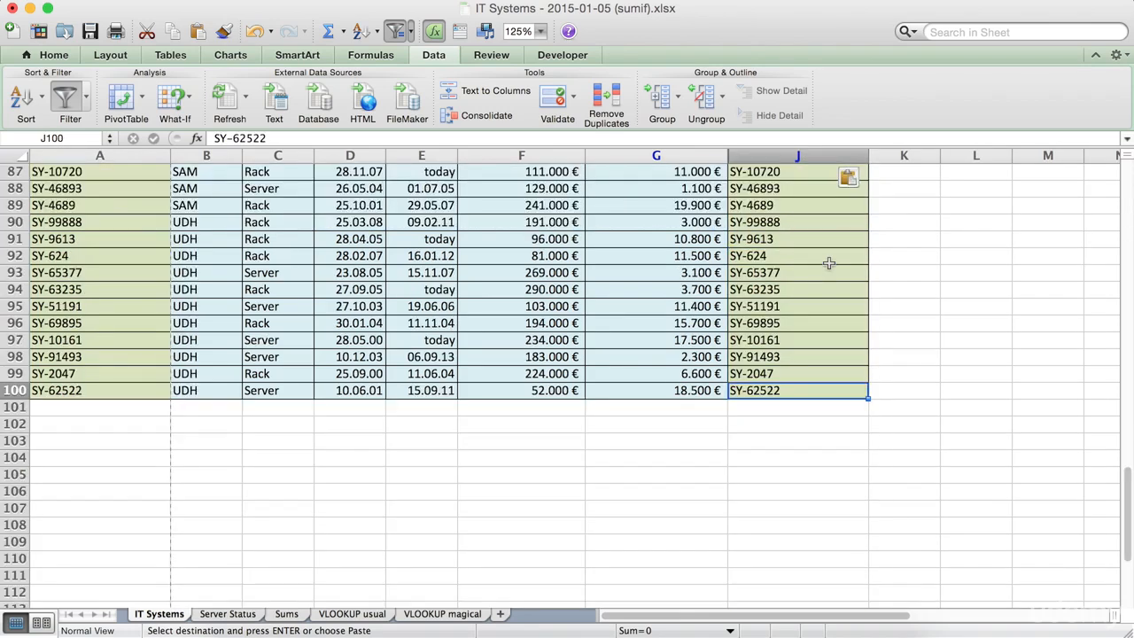
{"action": "scroll", "coordinate": [794, 237], "scroll_direction": "up", "scroll_amount": 20}
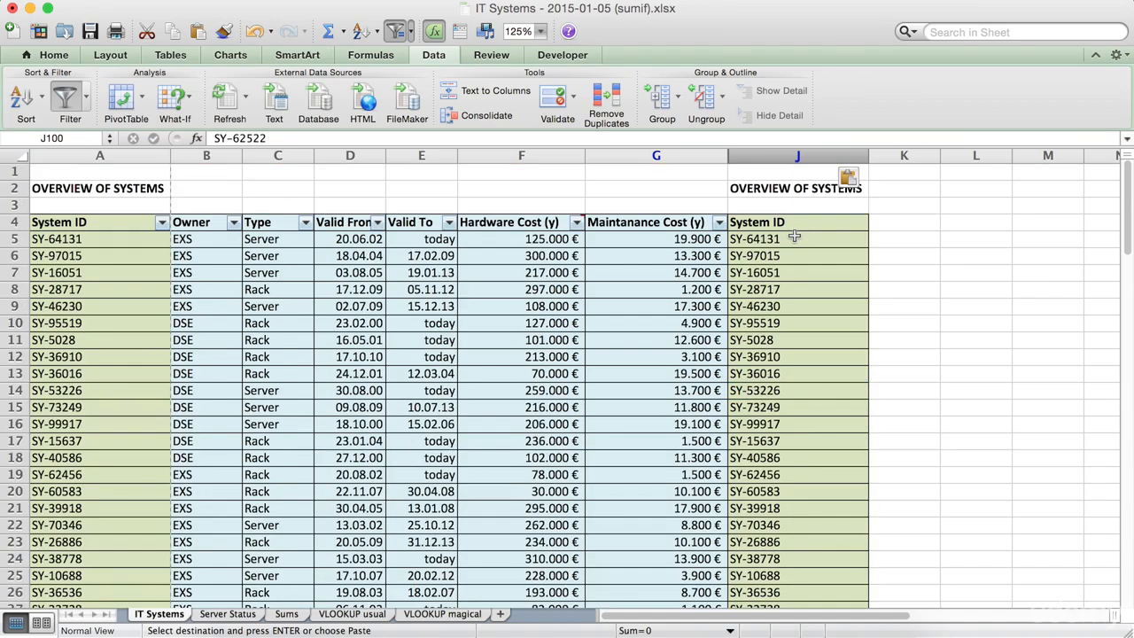
{"action": "left_click", "coordinate": [685, 200]}
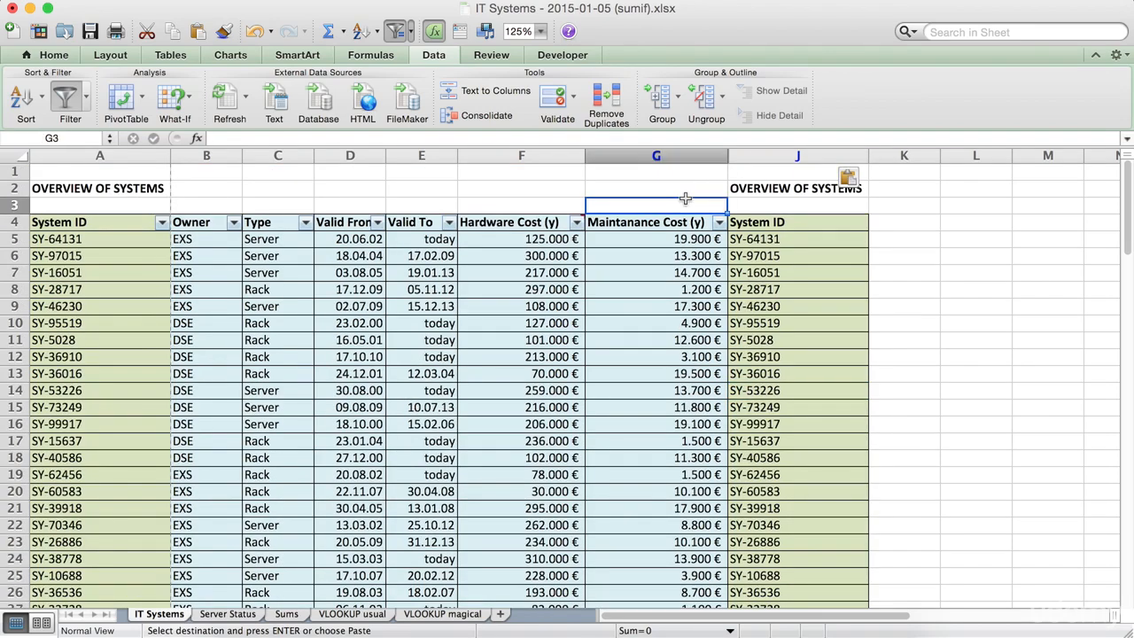
{"action": "left_click", "coordinate": [116, 282]}
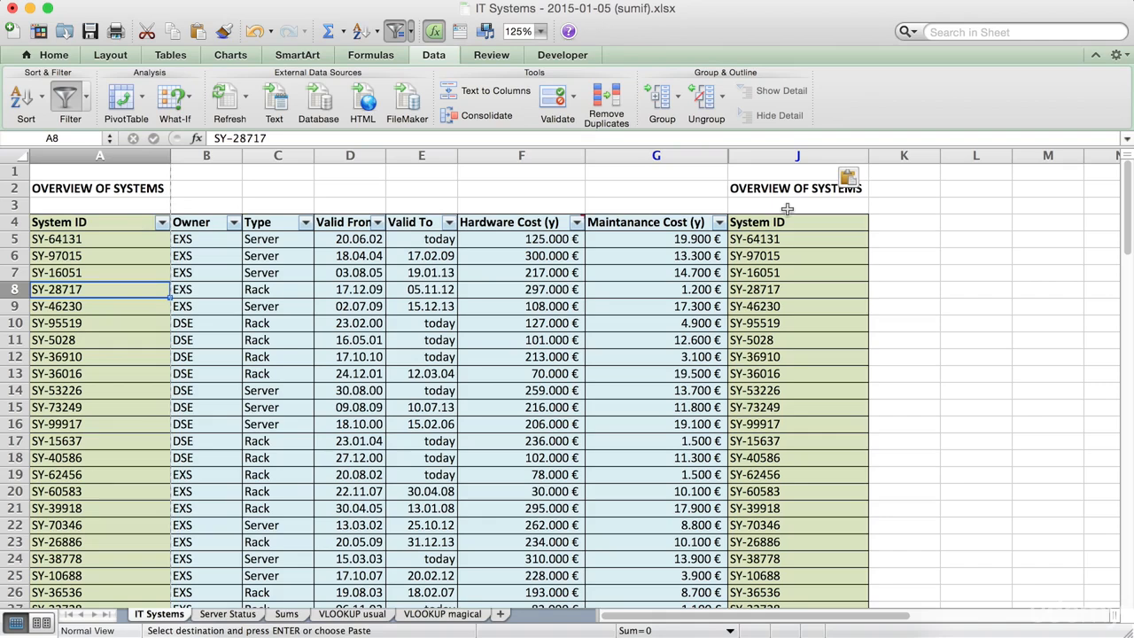
{"action": "left_click", "coordinate": [784, 259]}
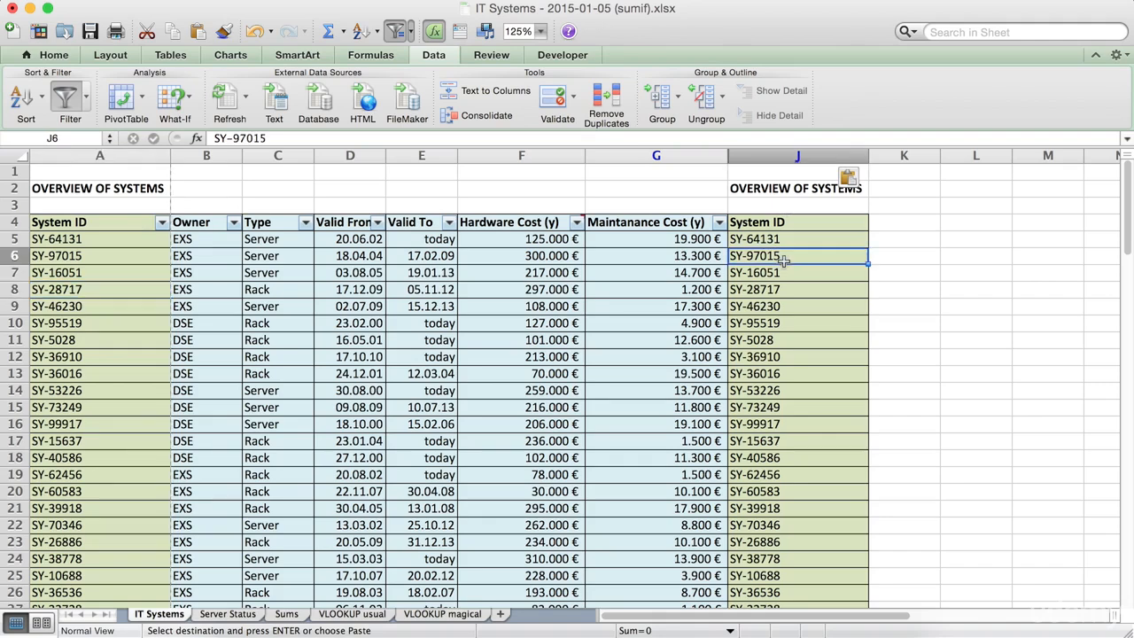
{"action": "left_click", "coordinate": [773, 152]}
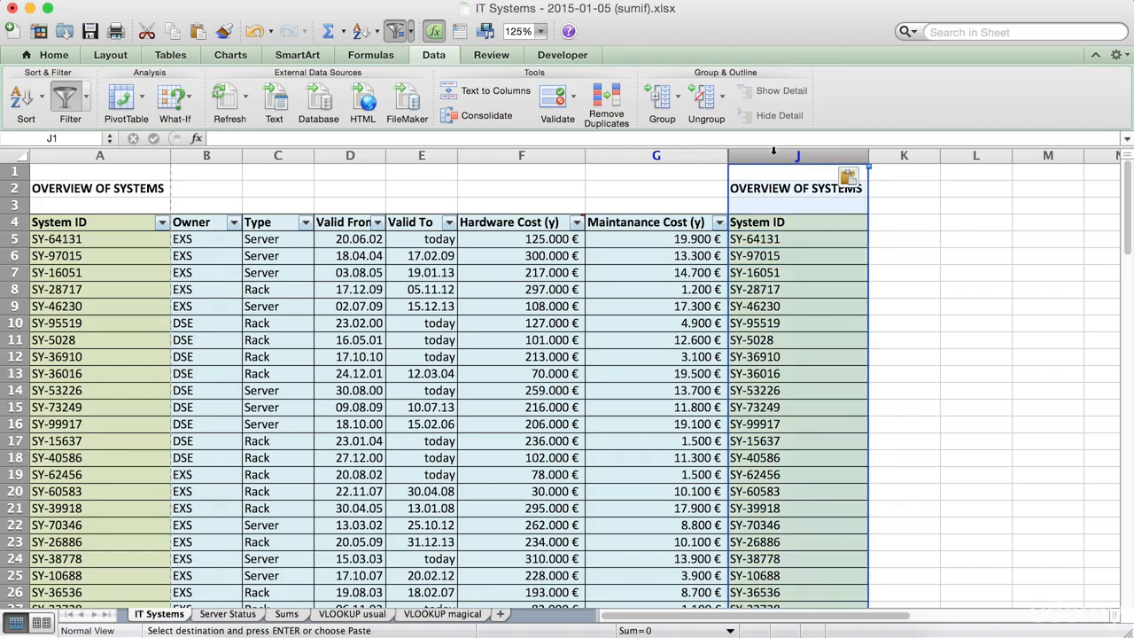
{"action": "key", "text": "ctrl+minus"}
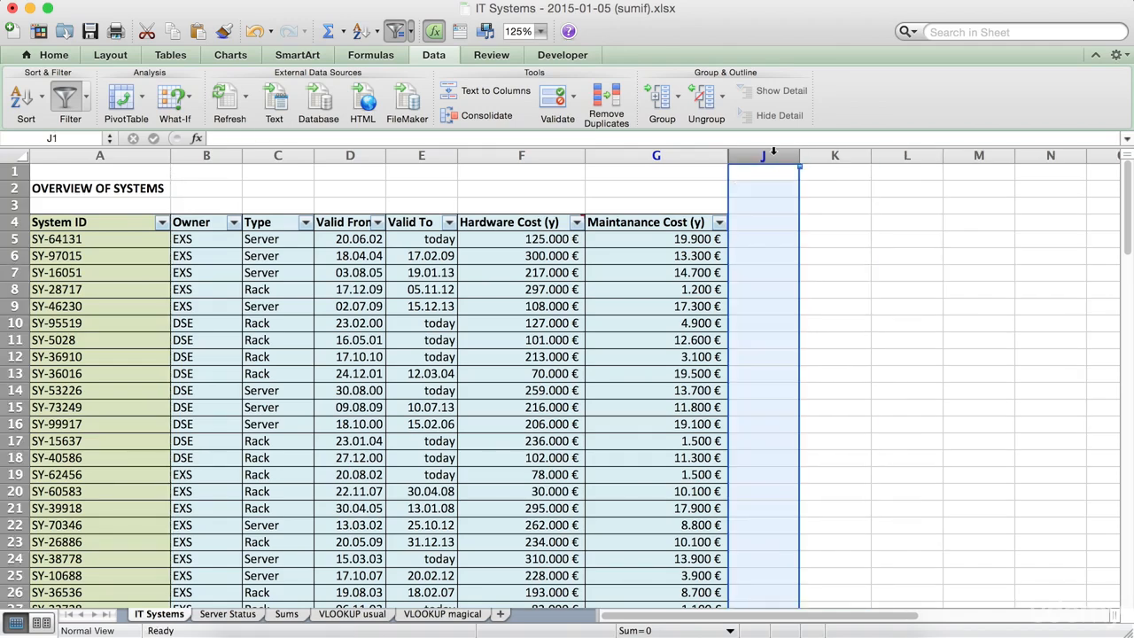
Insert a blank column before Valid From in the IT Systems table.
{"action": "left_click", "coordinate": [506, 192]}
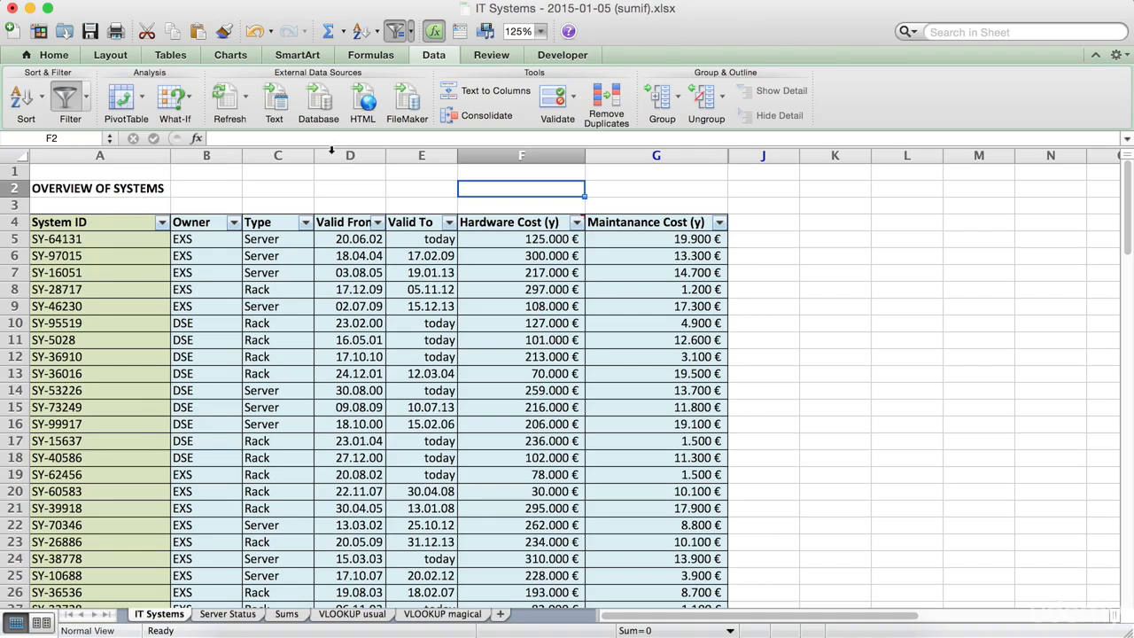
{"action": "left_click", "coordinate": [332, 155]}
{"action": "key", "text": "ctrl+shift+plus"}
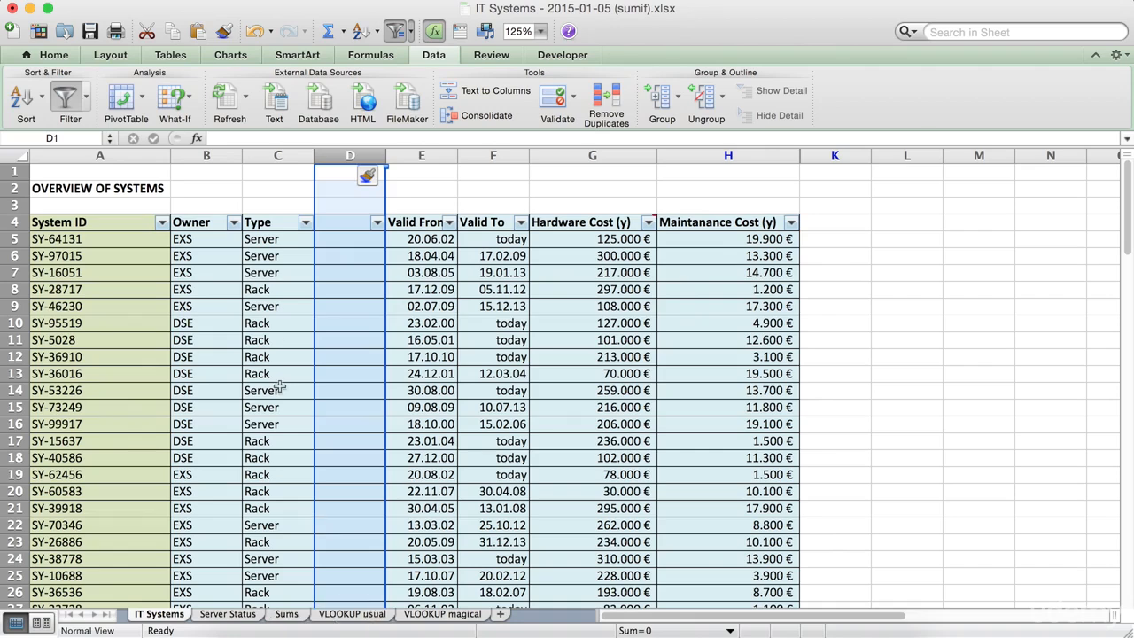
Compare the shifted IT Systems columns with the lookup results on the VLOOKUP usual sheet.
{"action": "left_click", "coordinate": [121, 274]}
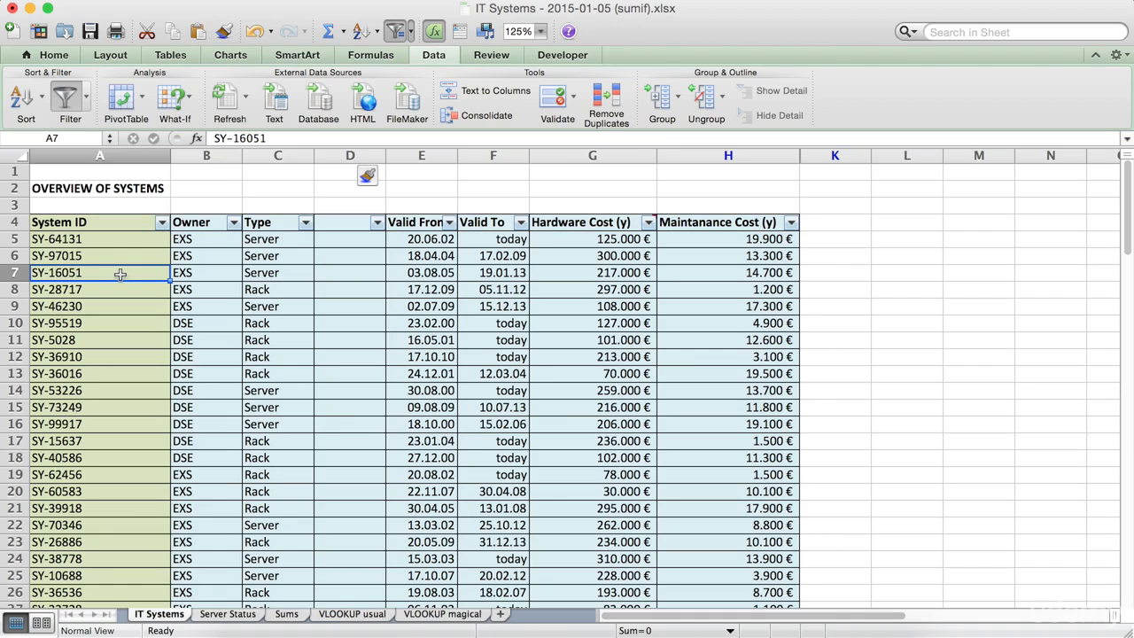
{"action": "key", "text": "Right"}
{"action": "key", "text": "Right"}
{"action": "key", "text": "Right"}
{"action": "key", "text": "Right"}
{"action": "key", "text": "Right"}
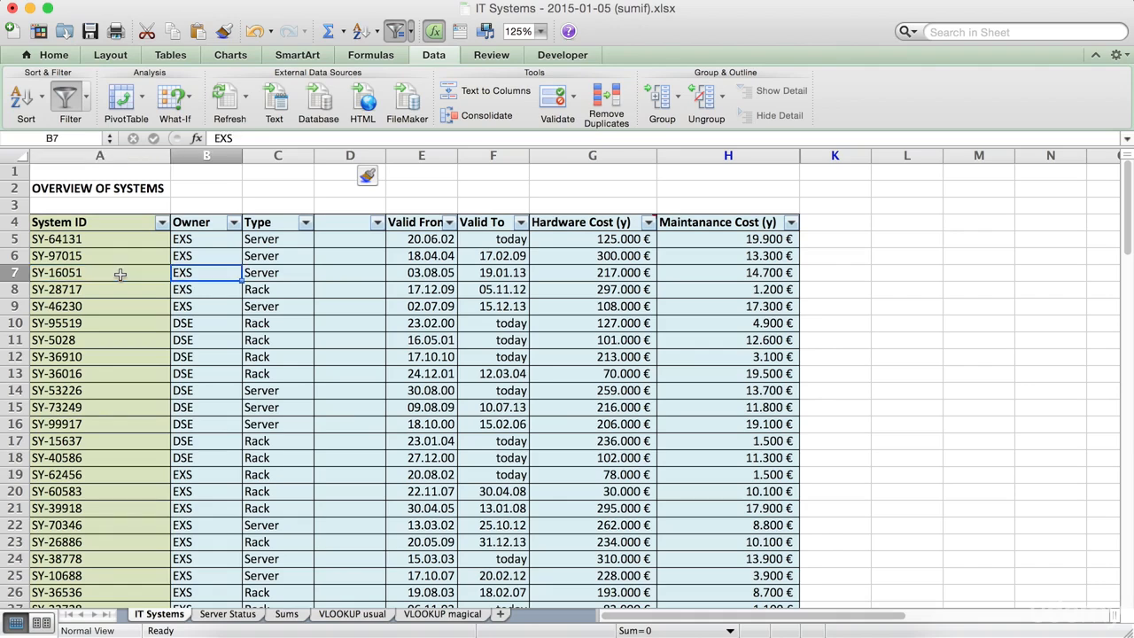
{"action": "key", "text": "Right"}
{"action": "key", "text": "Left"}
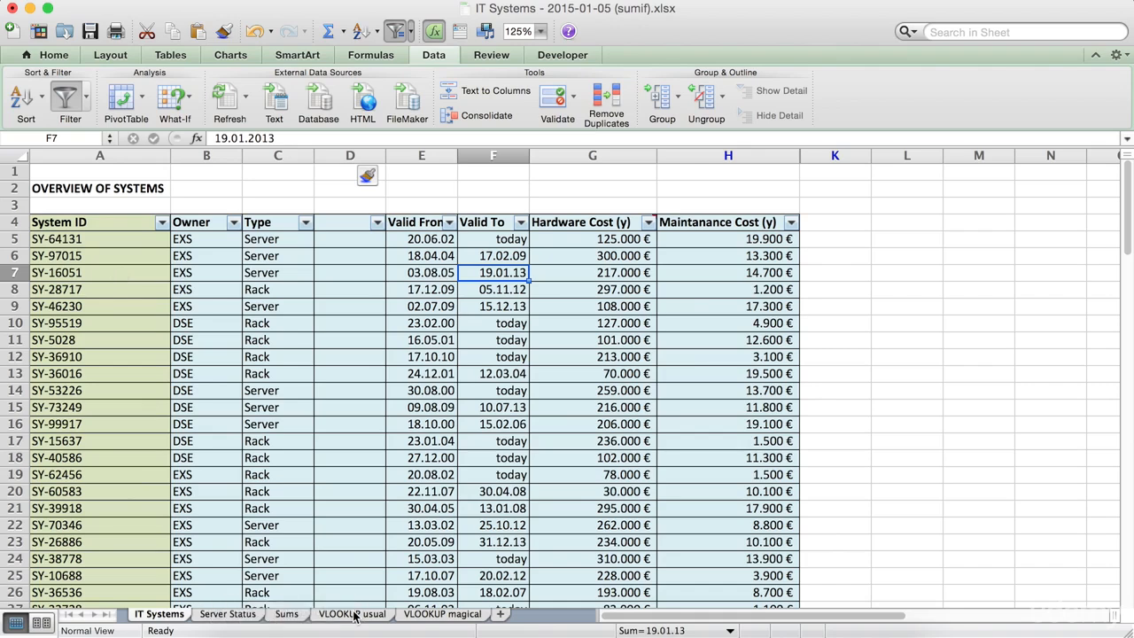
{"action": "left_click", "coordinate": [352, 613]}
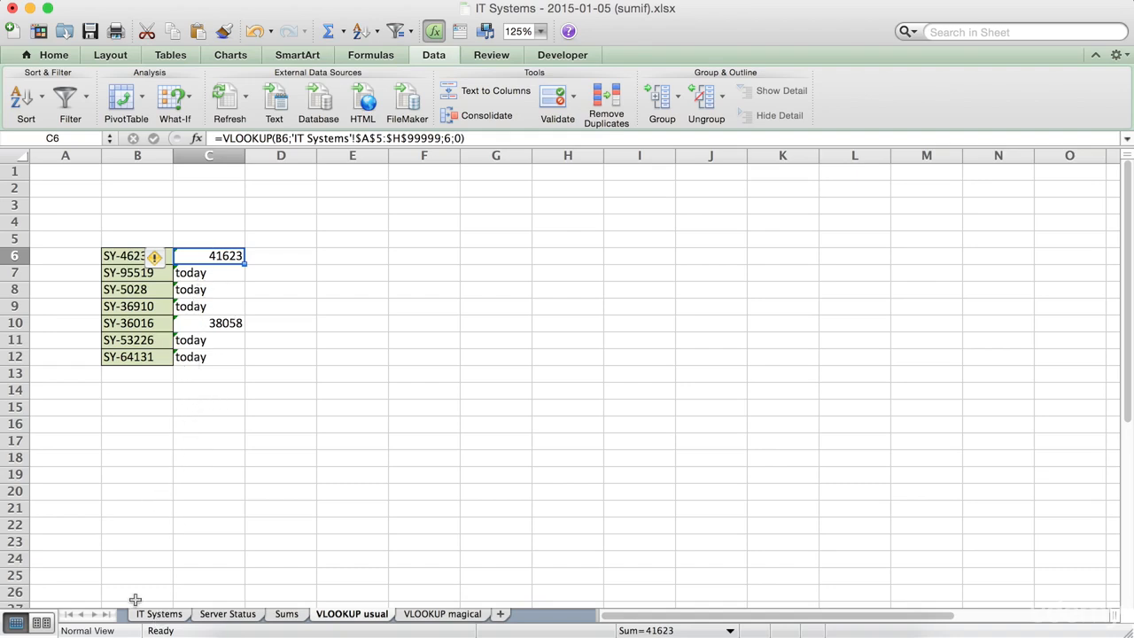
{"action": "left_click", "coordinate": [160, 614]}
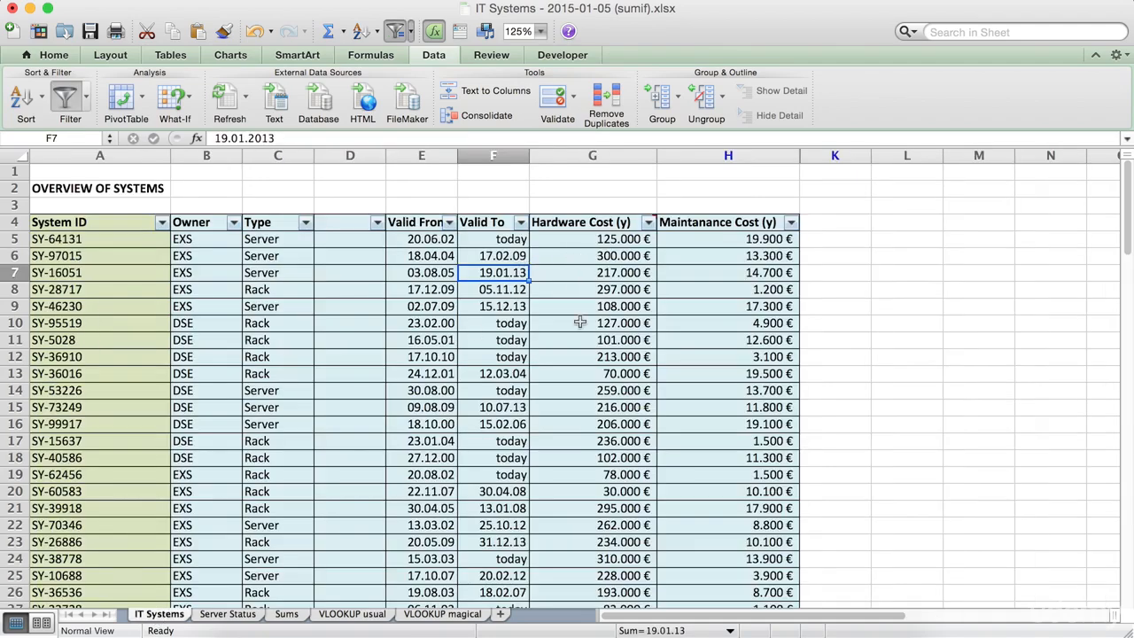
{"action": "left_click", "coordinate": [353, 614]}
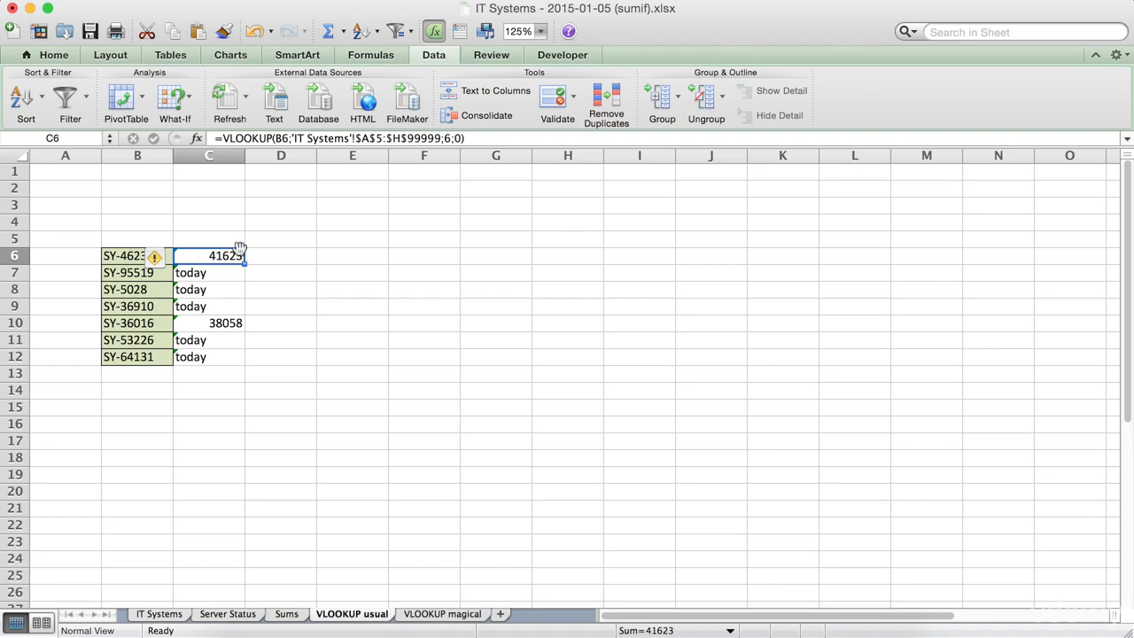
Apply the Date number format to cell C6 on the VLOOKUP usual sheet.
{"action": "left_click", "coordinate": [55, 55]}
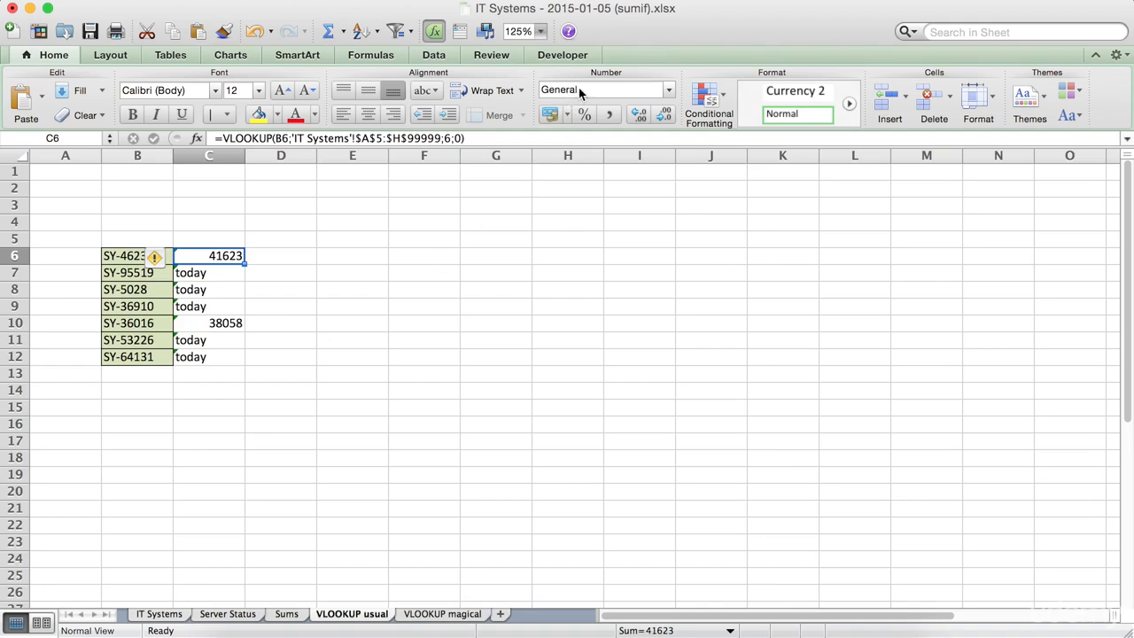
{"action": "left_click", "coordinate": [669, 89]}
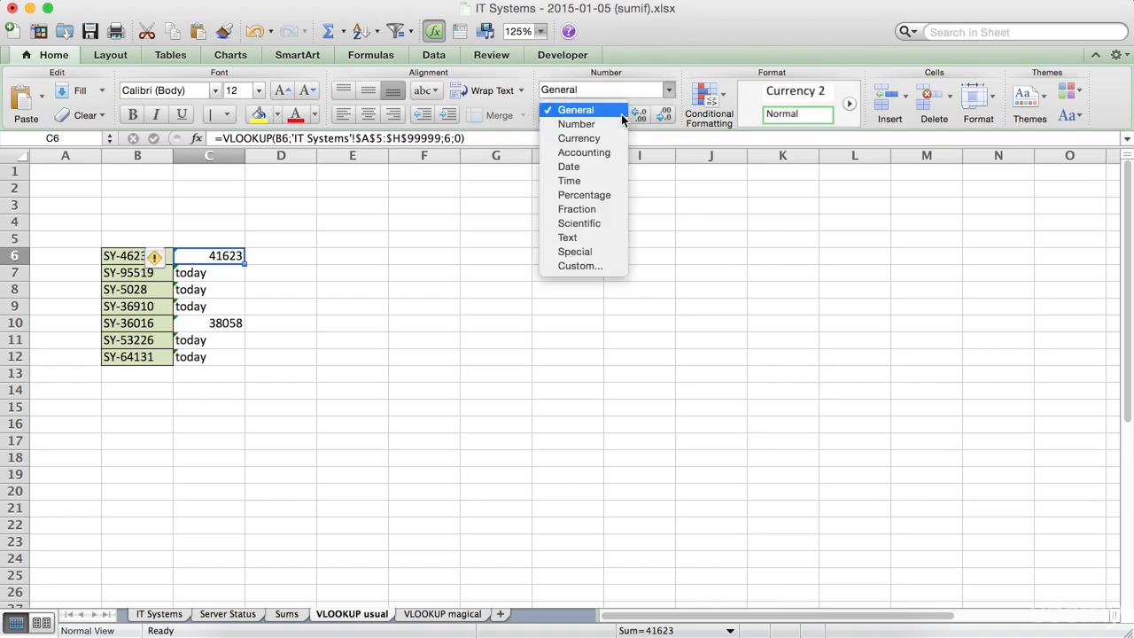
{"action": "left_click", "coordinate": [572, 167]}
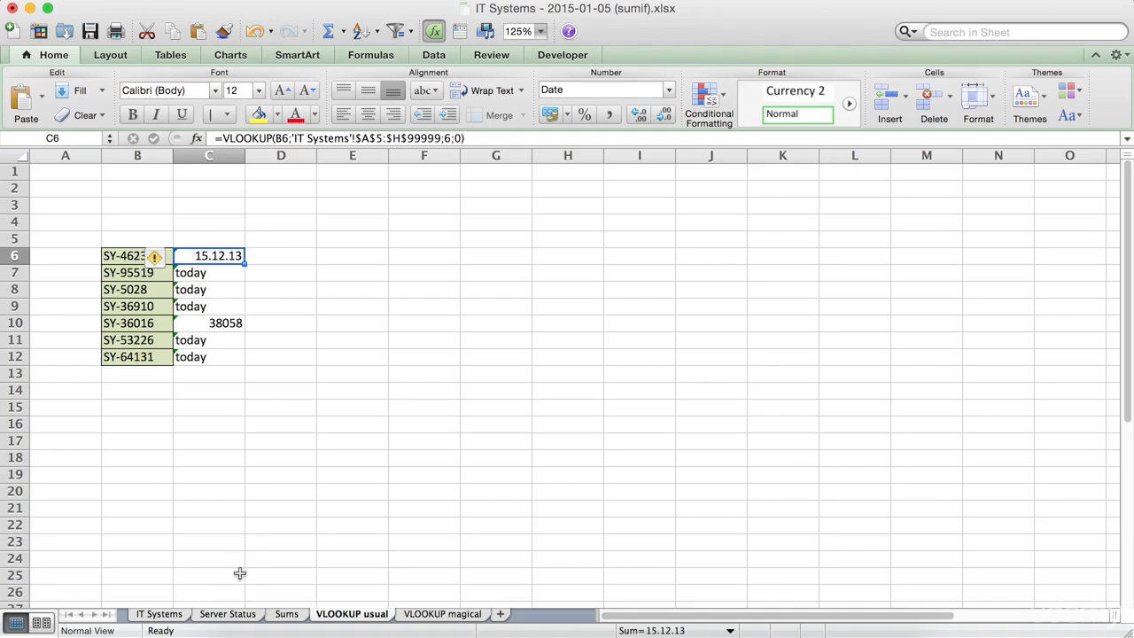
Switch between the IT Systems table and the VLOOKUP usual sheet to compare the columns against the C6 result.
{"action": "left_click", "coordinate": [158, 614]}
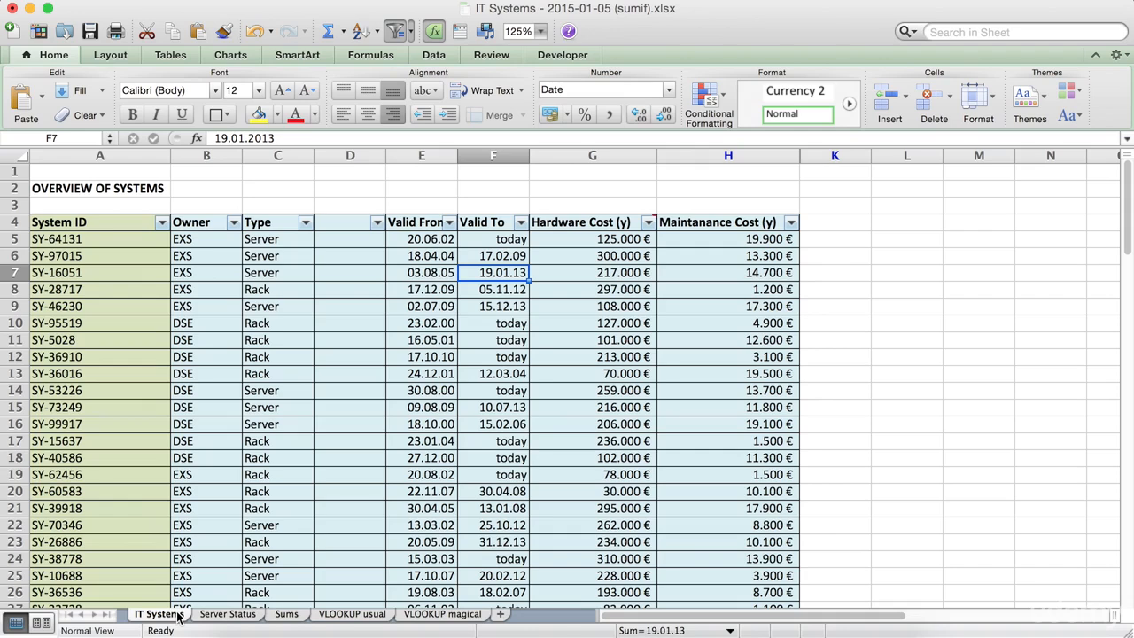
{"action": "left_click", "coordinate": [337, 157]}
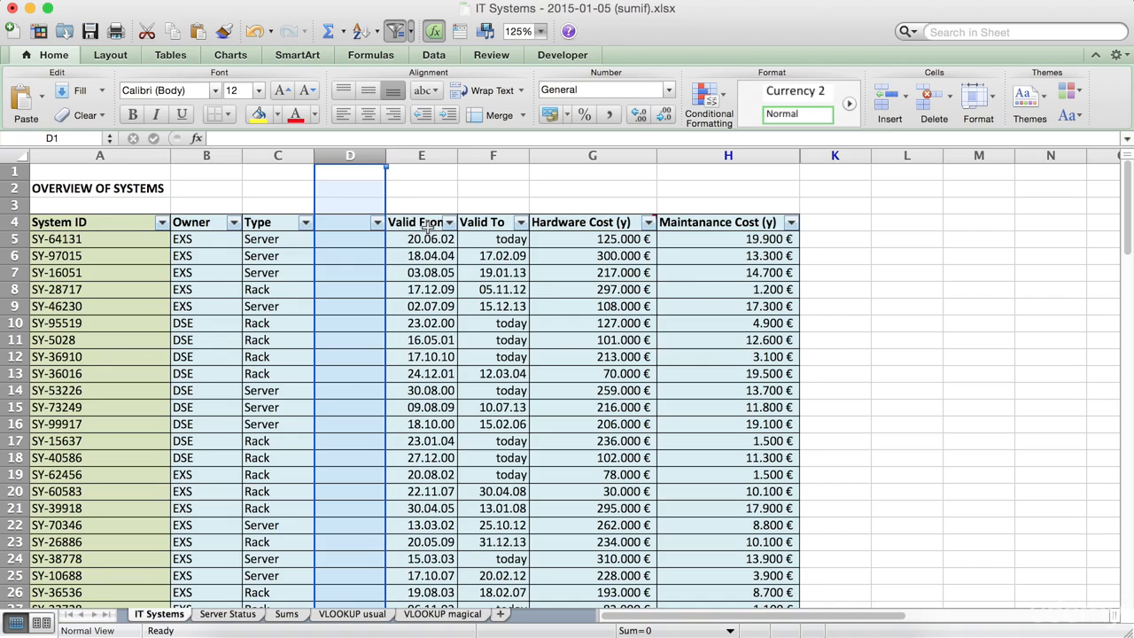
{"action": "left_click", "coordinate": [352, 614]}
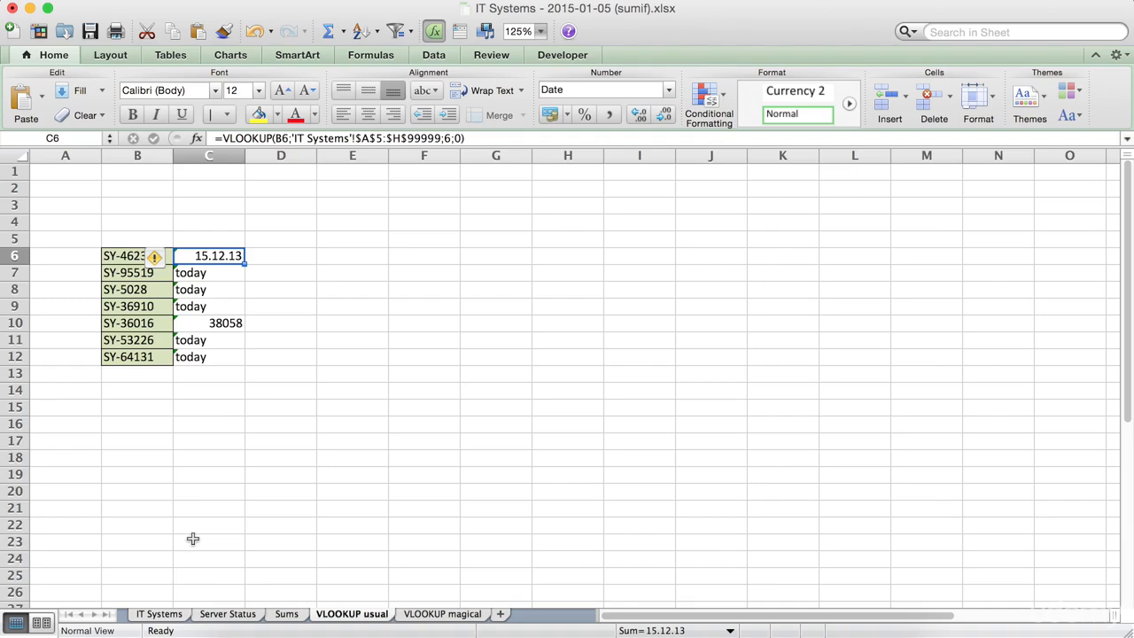
{"action": "left_click", "coordinate": [146, 614]}
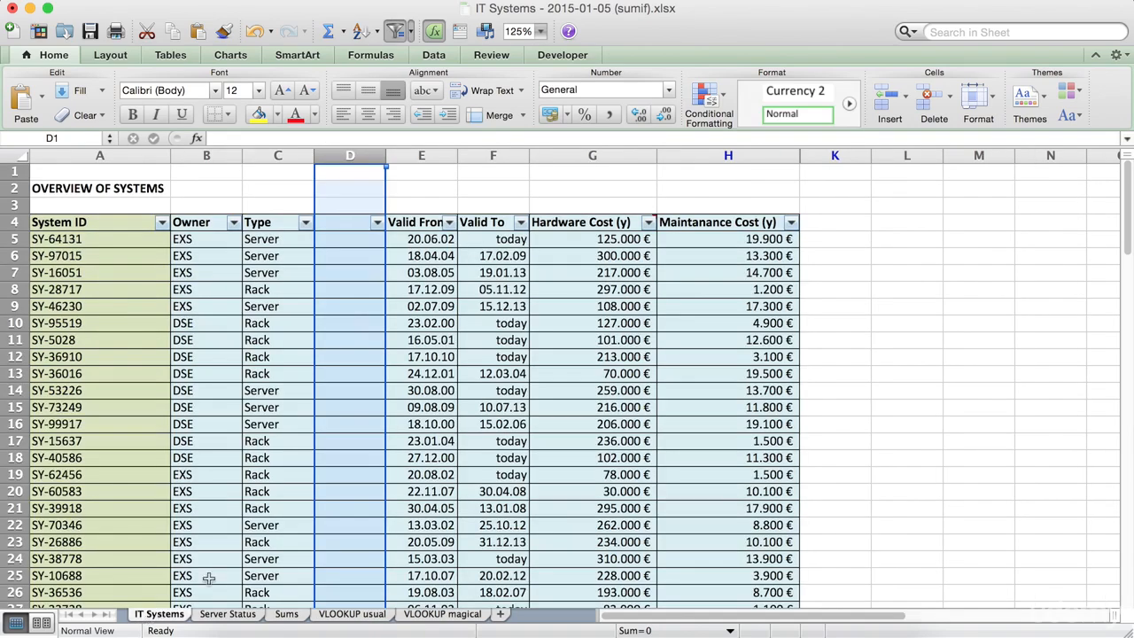
{"action": "left_click", "coordinate": [353, 614]}
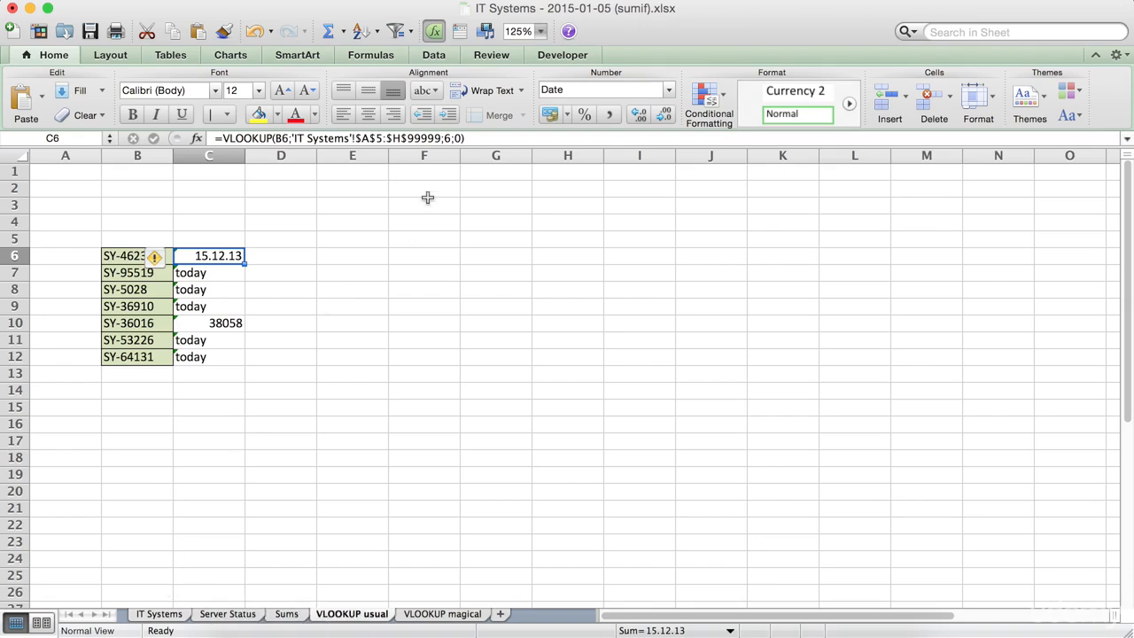
{"action": "left_click_drag", "start_coordinate": [408, 138], "coordinate": [441, 141]}
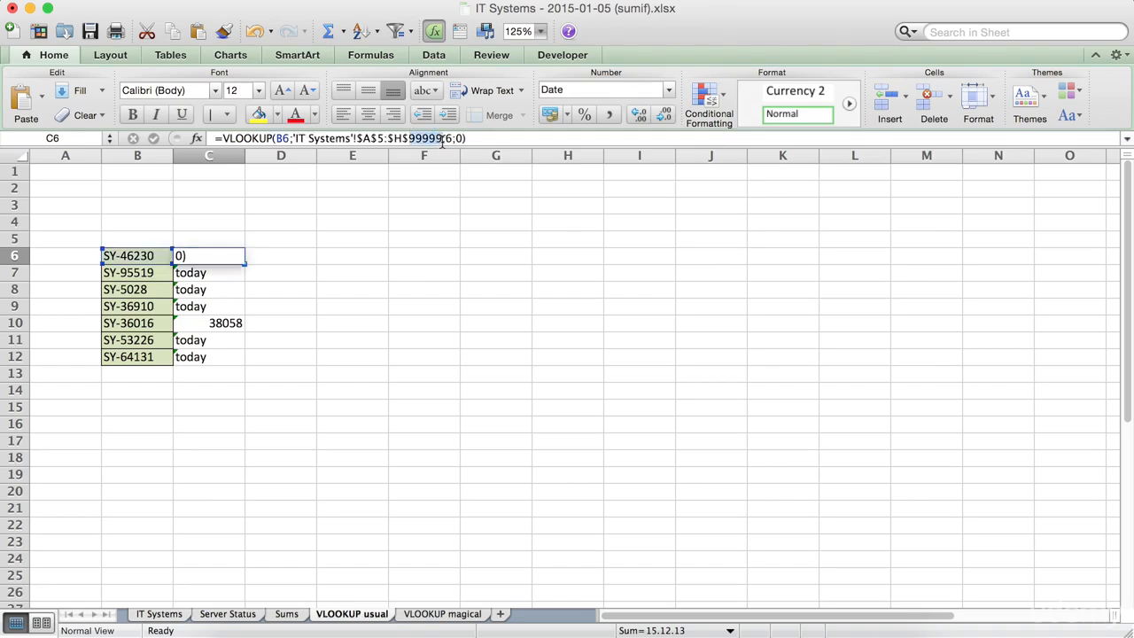
{"action": "type", "text": "+"}
{"action": "left_click", "coordinate": [470, 330]}
{"action": "key", "text": "Escape"}
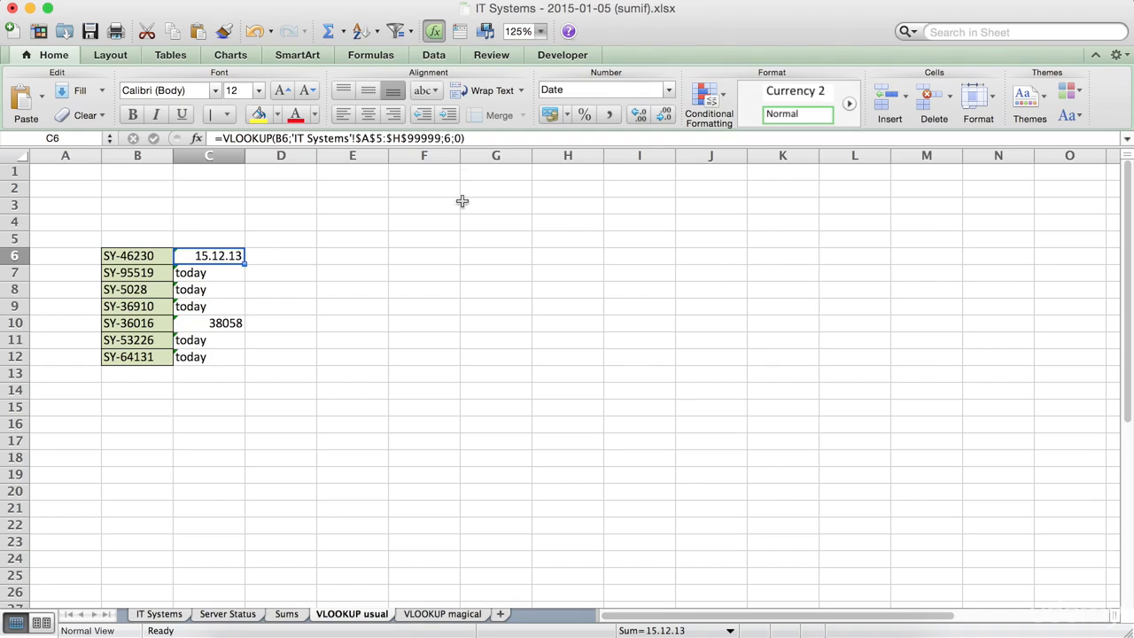
{"action": "left_click", "coordinate": [449, 137]}
{"action": "key", "text": "Escape"}
Open the VLOOKUP magical sheet and examine the INDEX/MATCH formula text in C8.
{"action": "left_click", "coordinate": [160, 614]}
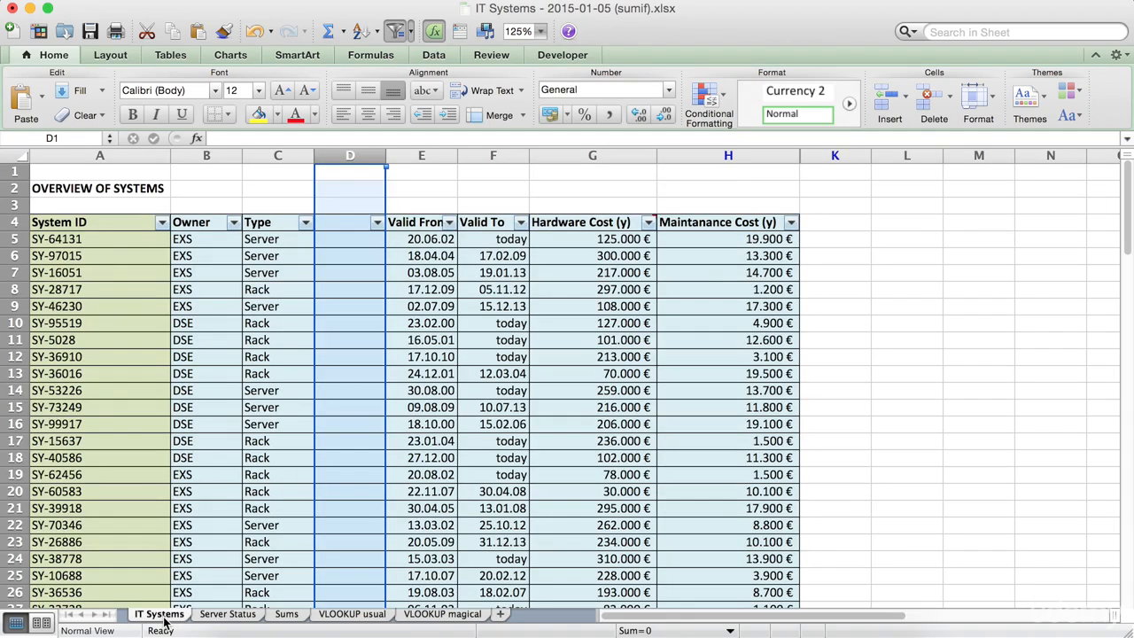
{"action": "left_click", "coordinate": [435, 616]}
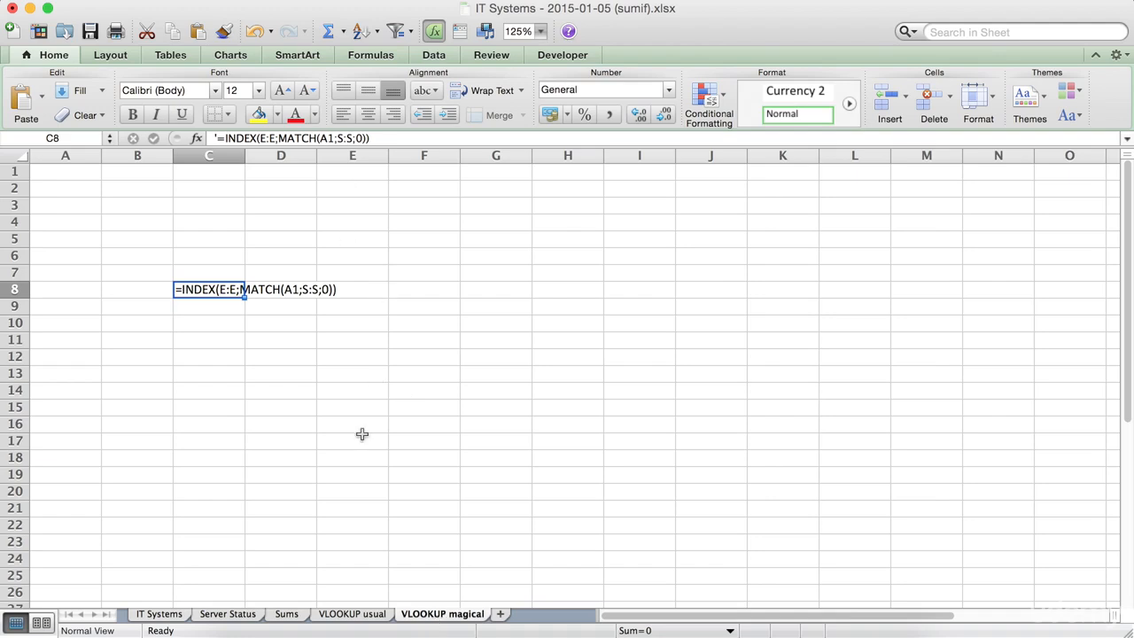
{"action": "left_click", "coordinate": [298, 425]}
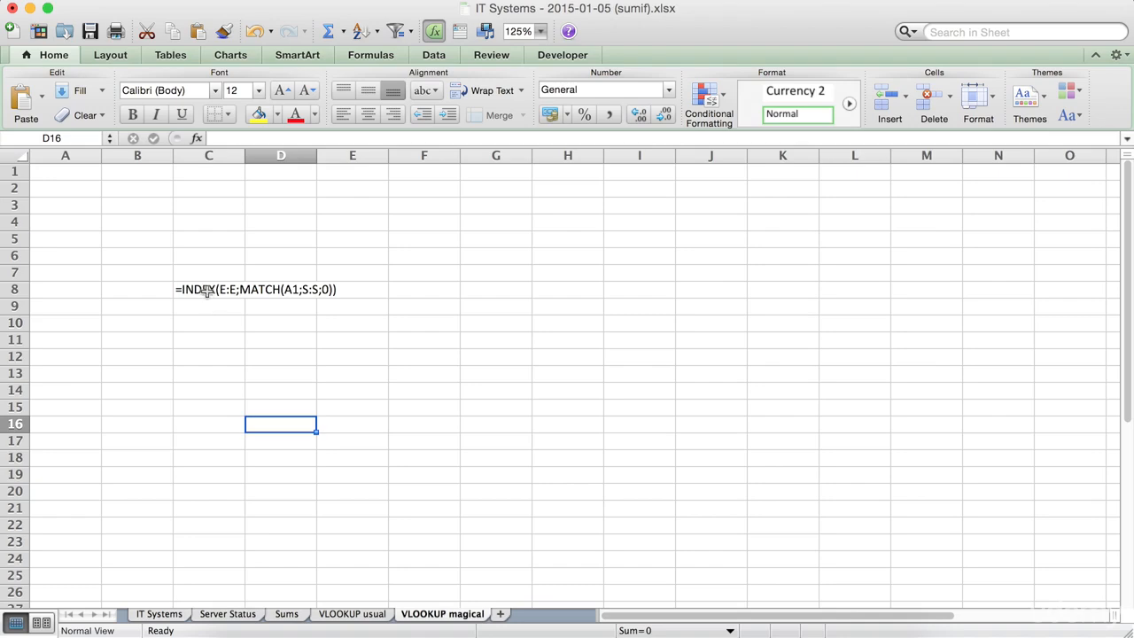
{"action": "left_click", "coordinate": [207, 289]}
{"action": "left_click", "coordinate": [184, 419]}
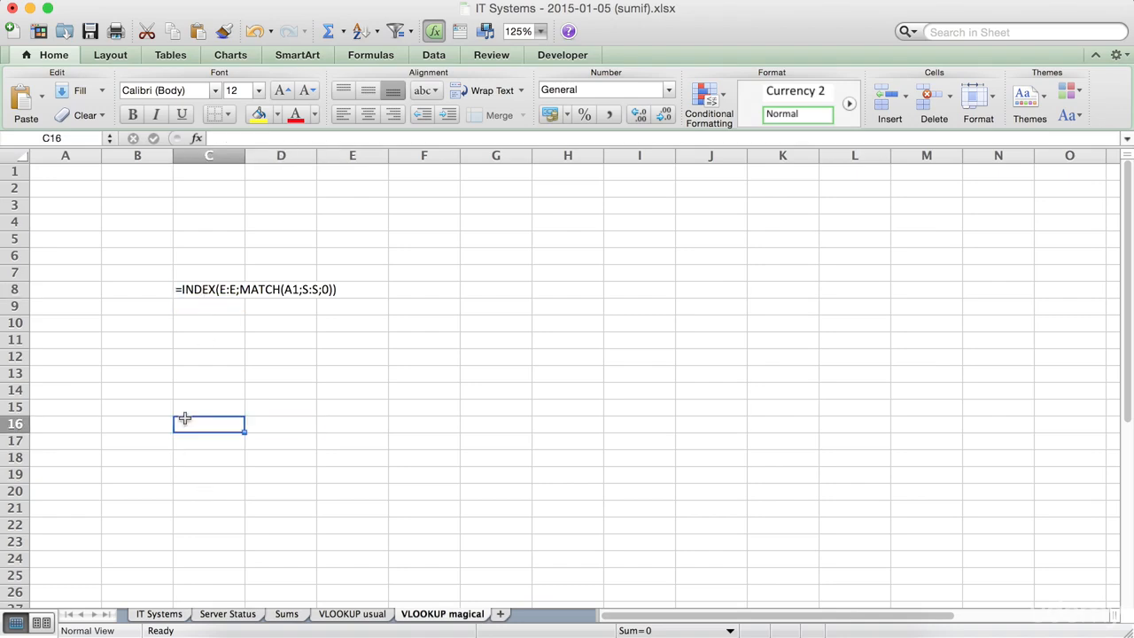